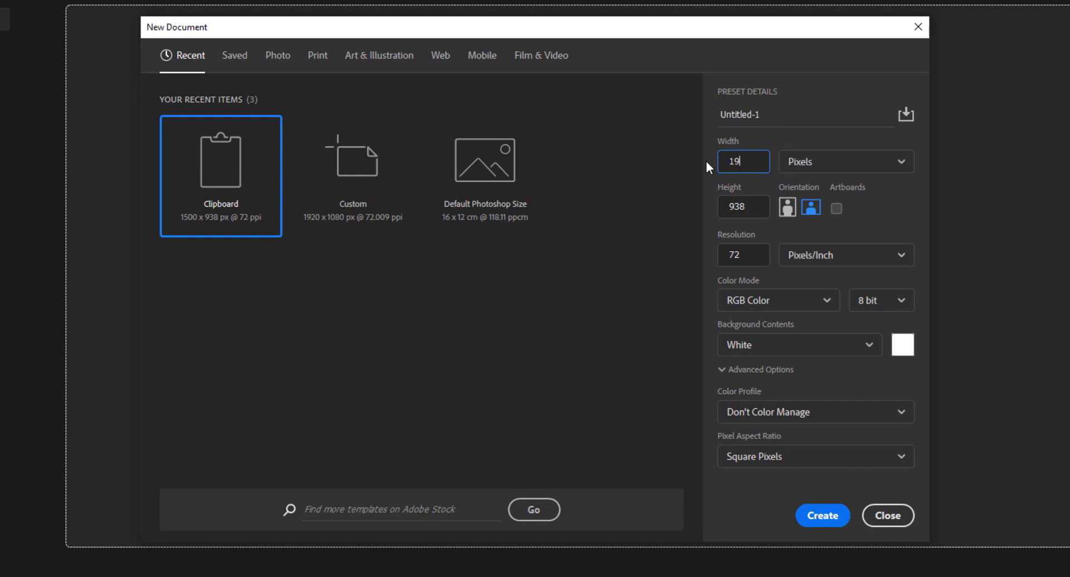
# Step: Create a new document 1920 pixels wide and 1080 pixels high
pyautogui.click(752, 199)
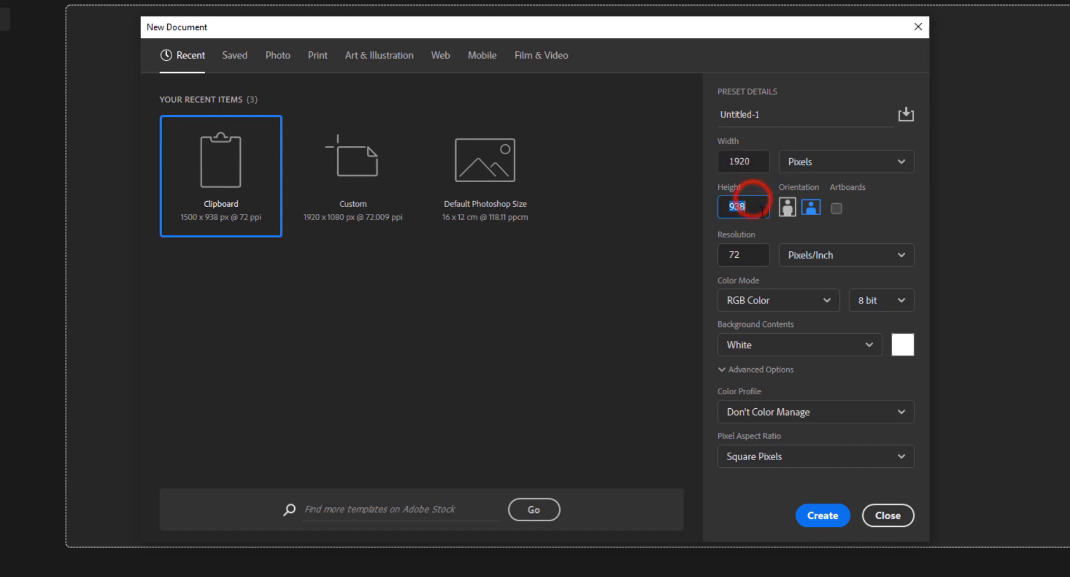
pyautogui.write('108')
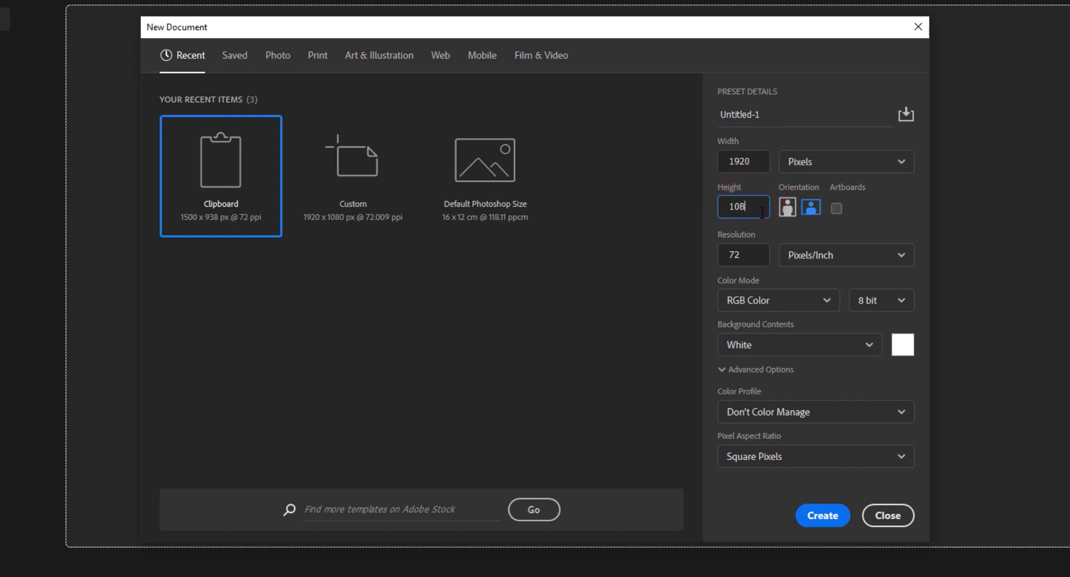
pyautogui.write('0')
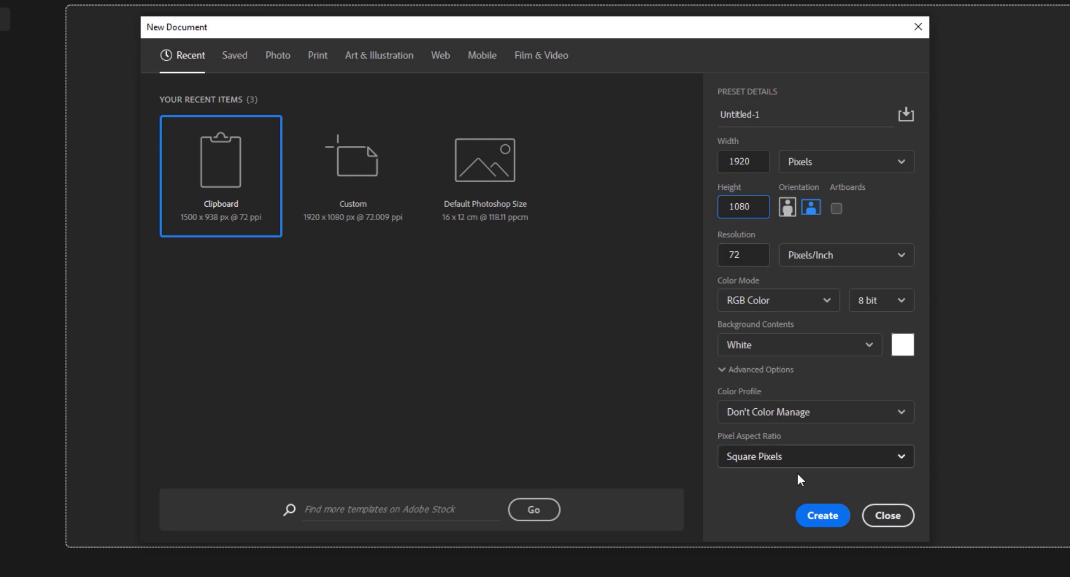
pyautogui.click(820, 516)
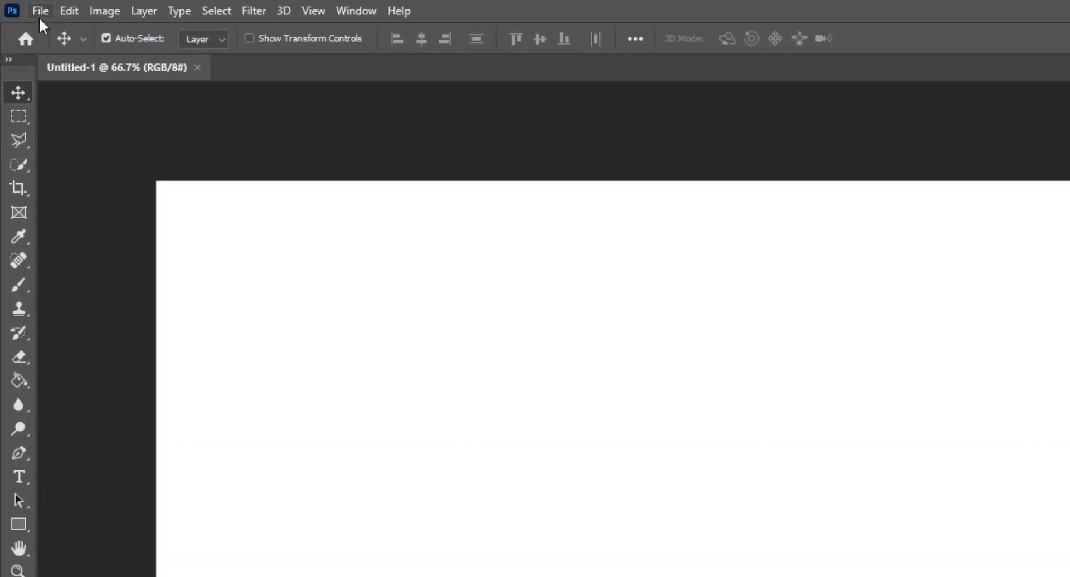
# Step: Place the West Minister Palace image into the document as a linked file
pyautogui.click(38, 13)
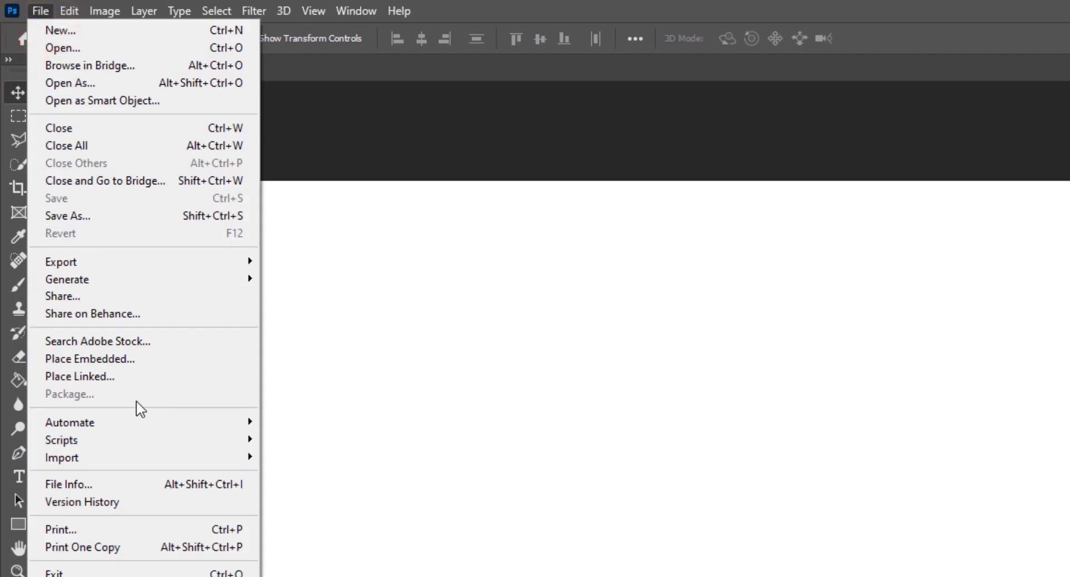
pyautogui.click(133, 377)
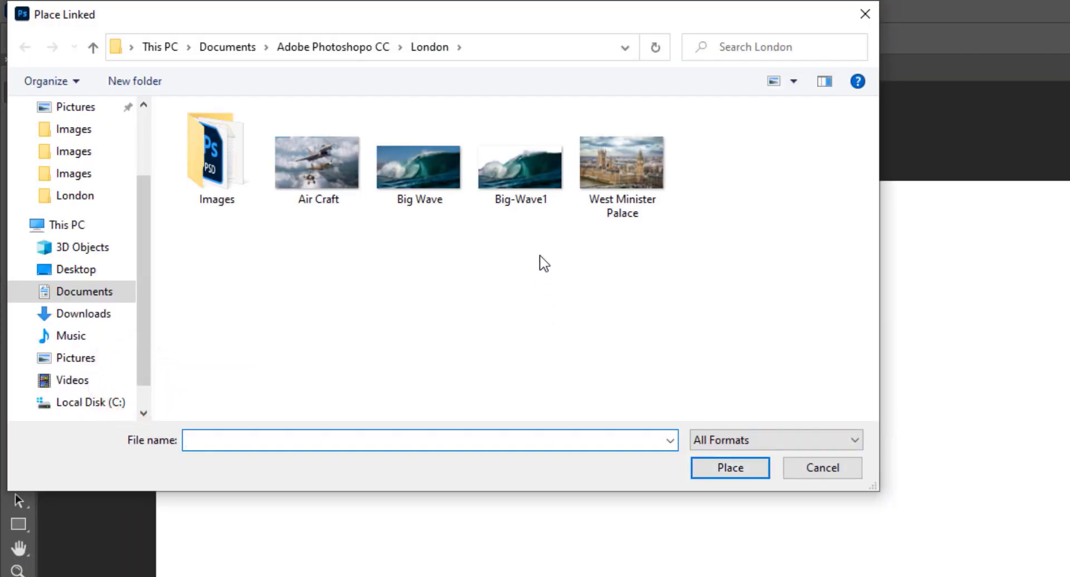
pyautogui.click(611, 160)
pyautogui.click(730, 467)
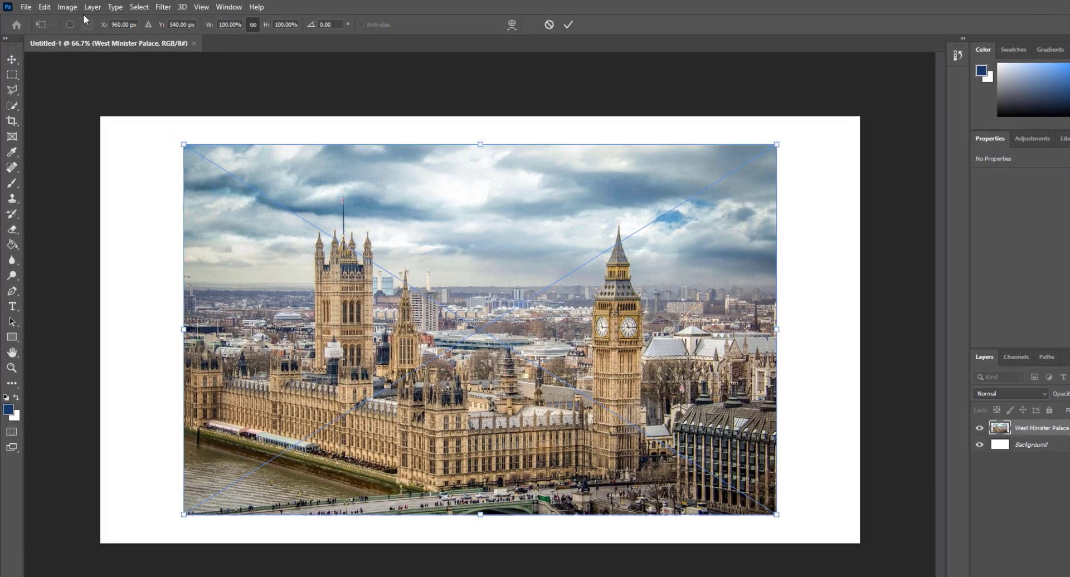
# Step: Stretch the placed palace image non-proportionally on all four sides to fill the whole canvas, and apply the transform
pyautogui.click(47, 7)
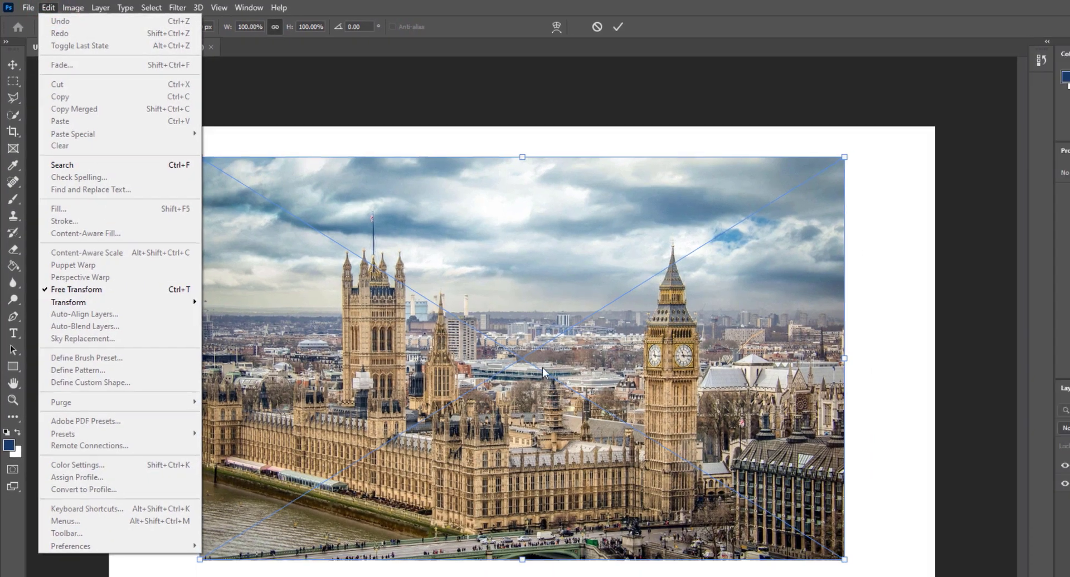
pyautogui.click(571, 377)
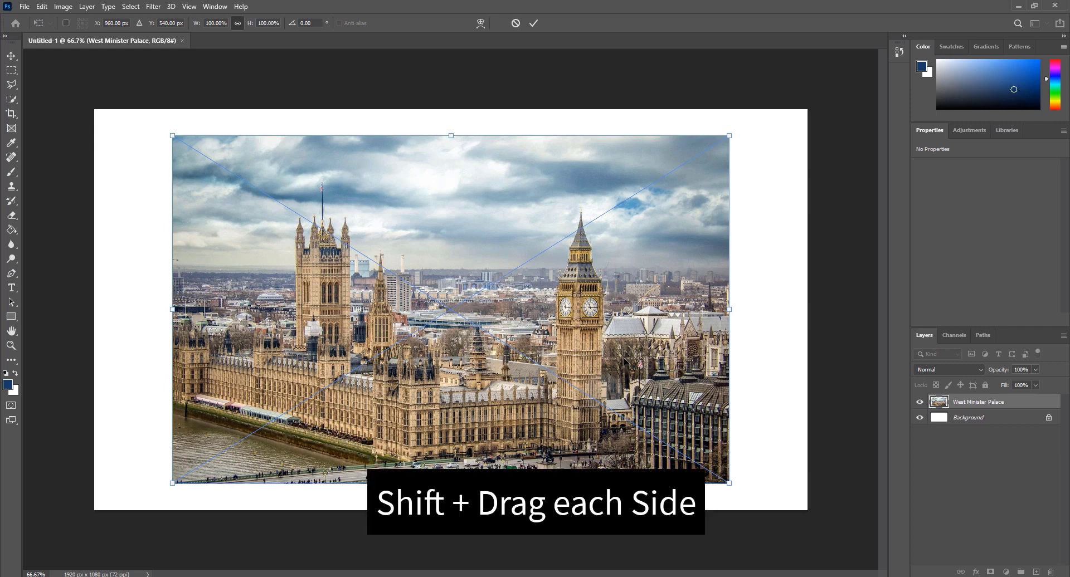
pyautogui.moveTo(726, 304); pyautogui.dragTo(810, 313)
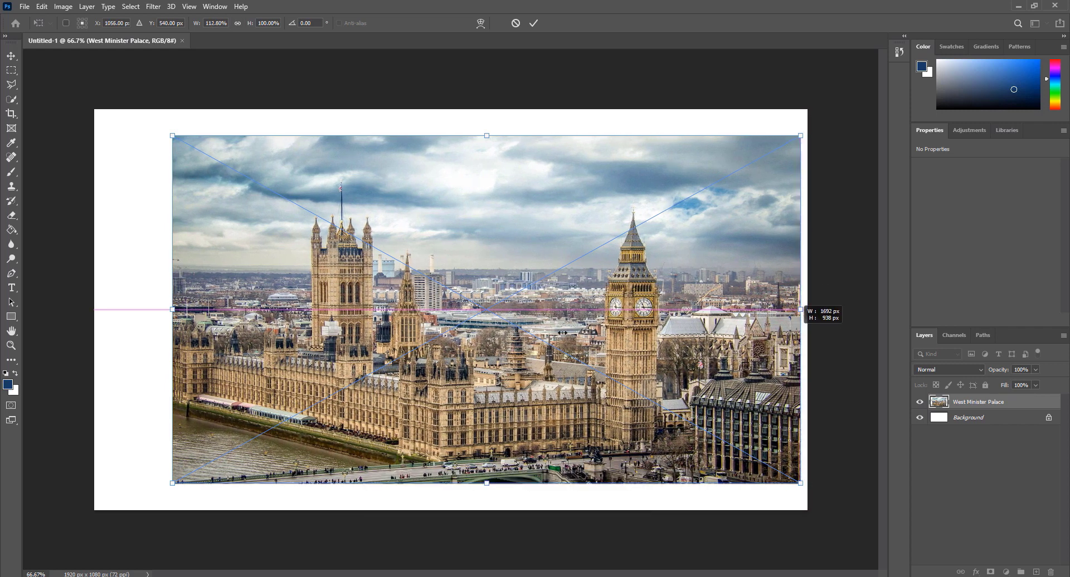
pyautogui.moveTo(173, 305); pyautogui.dragTo(95, 308)
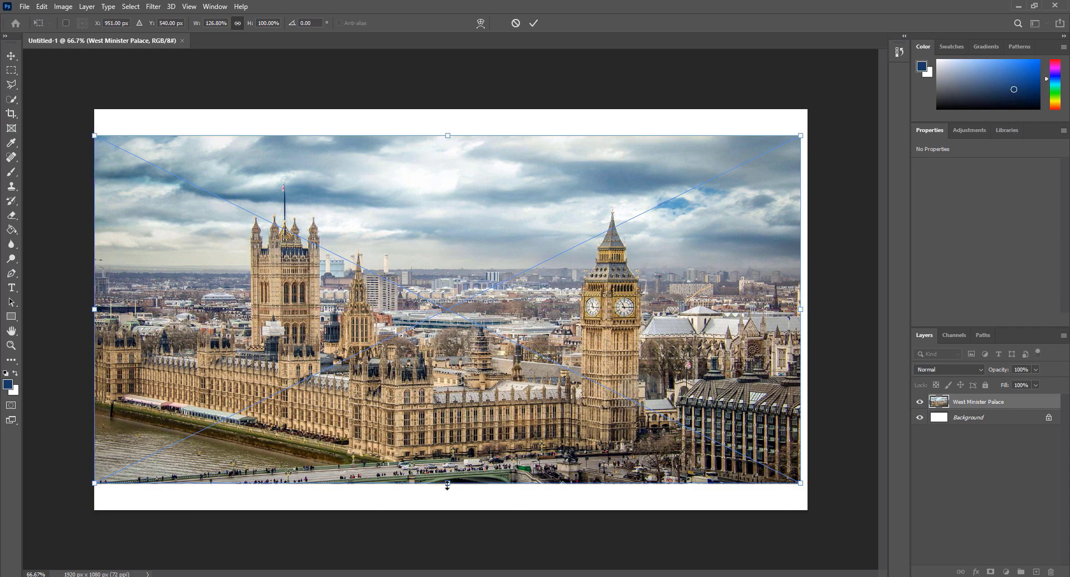
pyautogui.moveTo(446, 488); pyautogui.dragTo(446, 510)
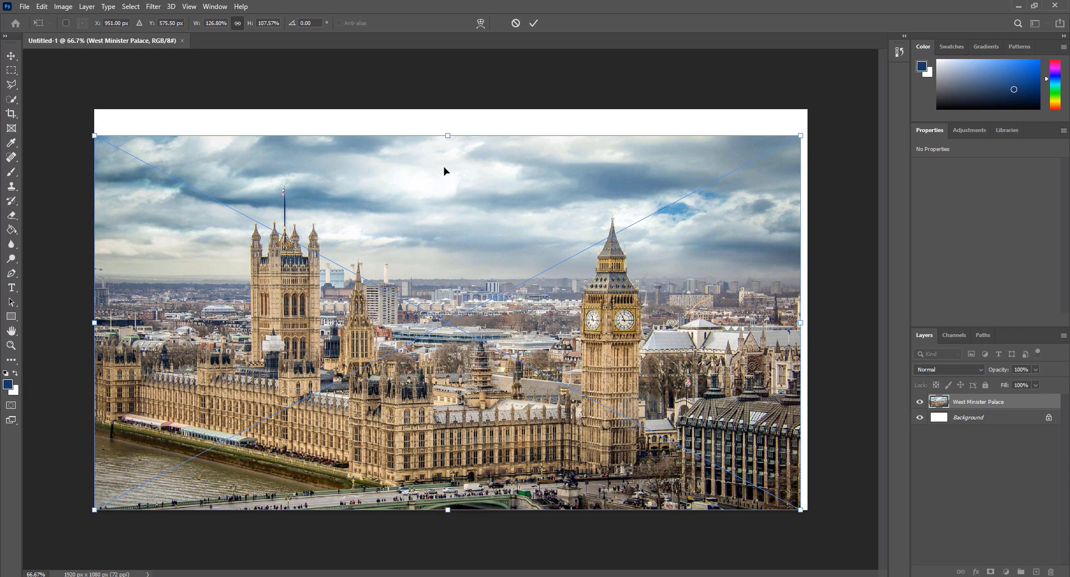
pyautogui.moveTo(446, 139); pyautogui.dragTo(447, 109)
pyautogui.moveTo(801, 306); pyautogui.dragTo(807, 308)
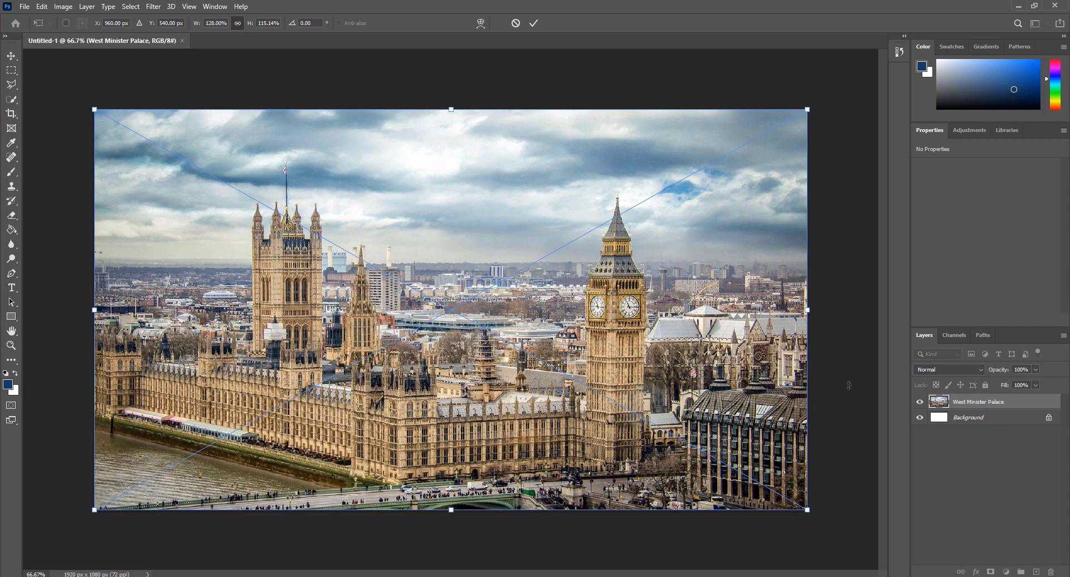
pyautogui.press('Return')
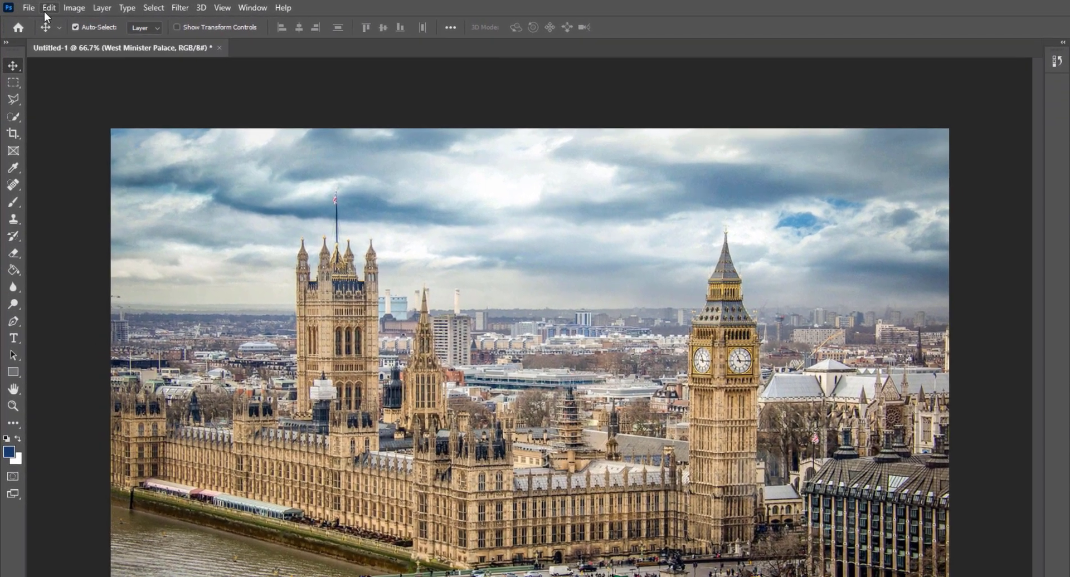
# Step: Apply Sky Replacement to the palace image with the pink sunset cloud sky, outputting to new layers
pyautogui.click(46, 9)
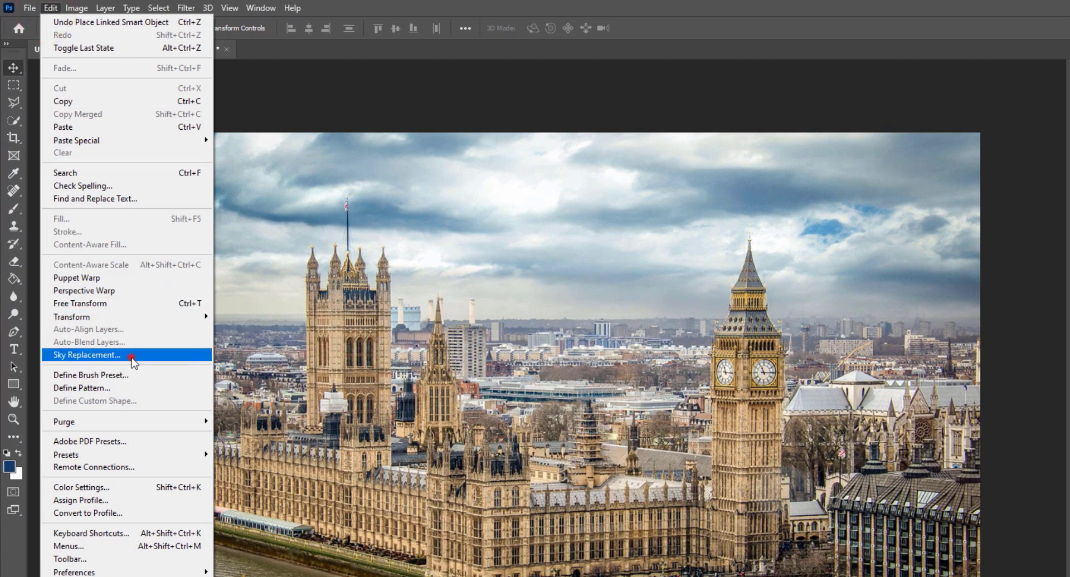
pyautogui.click(131, 355)
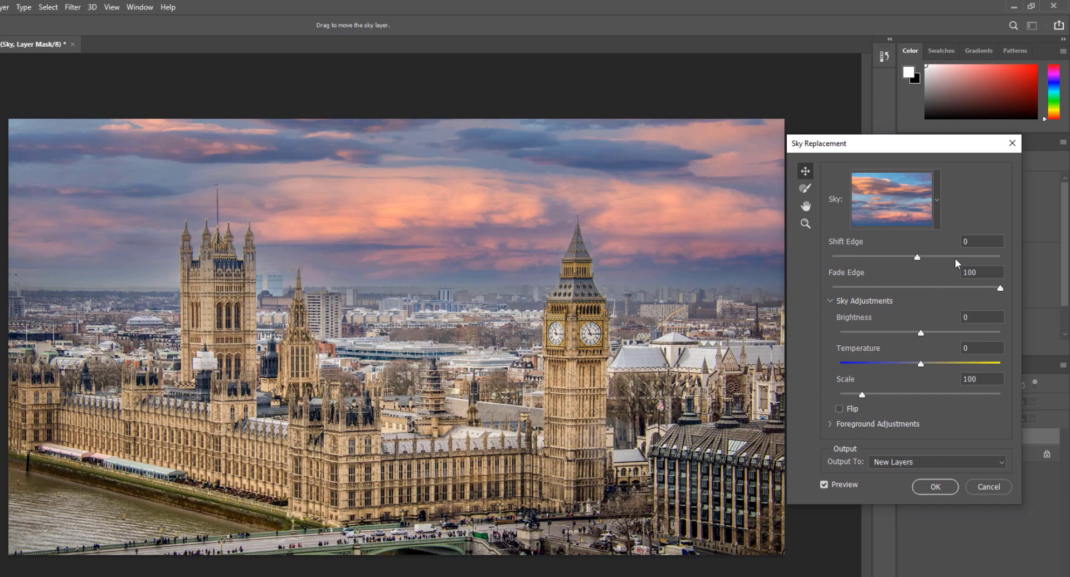
pyautogui.click(938, 202)
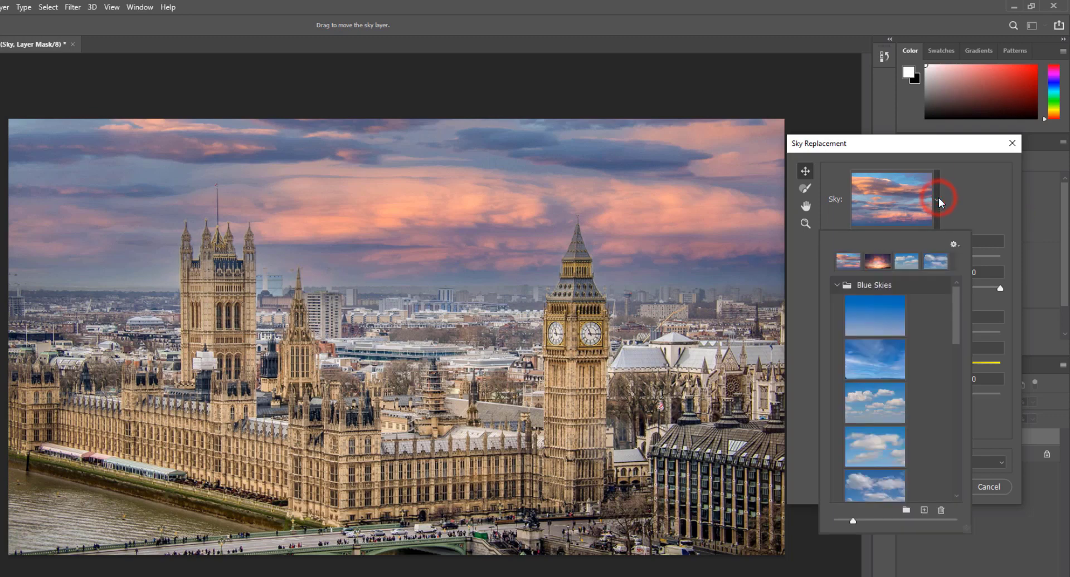
pyautogui.click(997, 199)
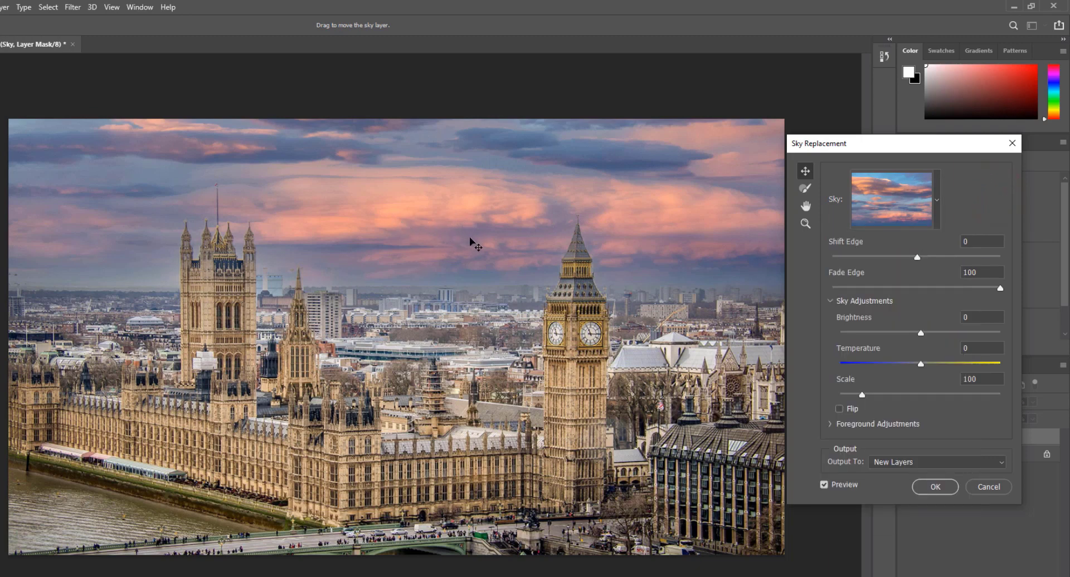
pyautogui.click(926, 492)
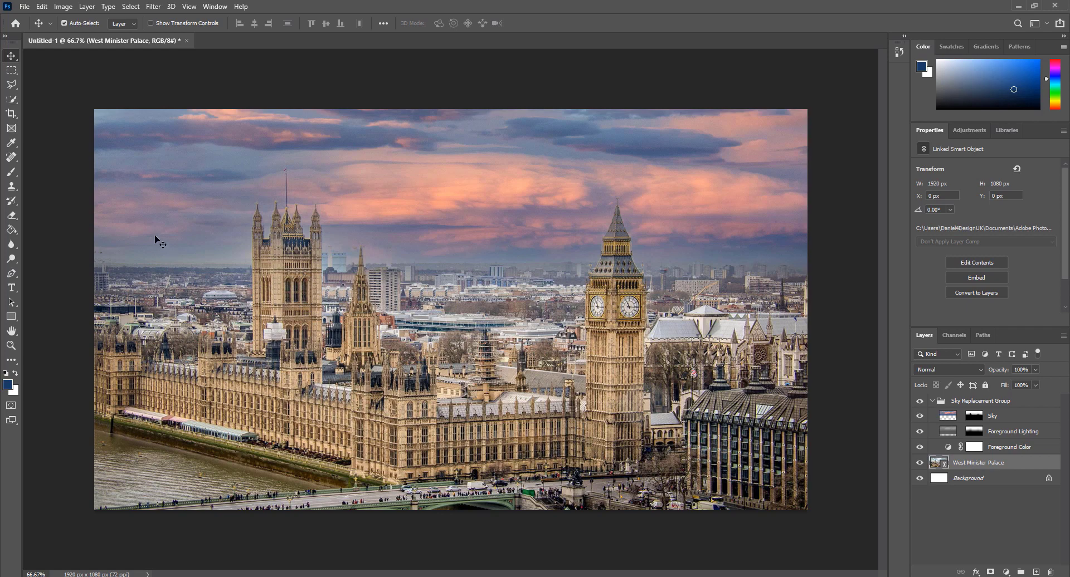
# Step: Outline the palace buildings and the clock tower as a selection with the Polygonal Lasso tool
pyautogui.click(11, 102)
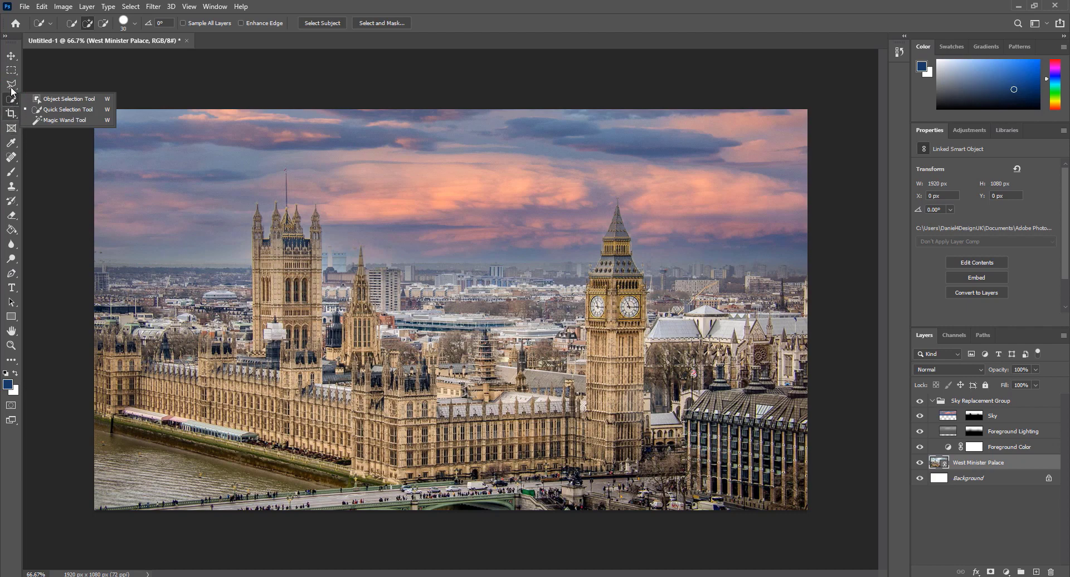
pyautogui.click(11, 85)
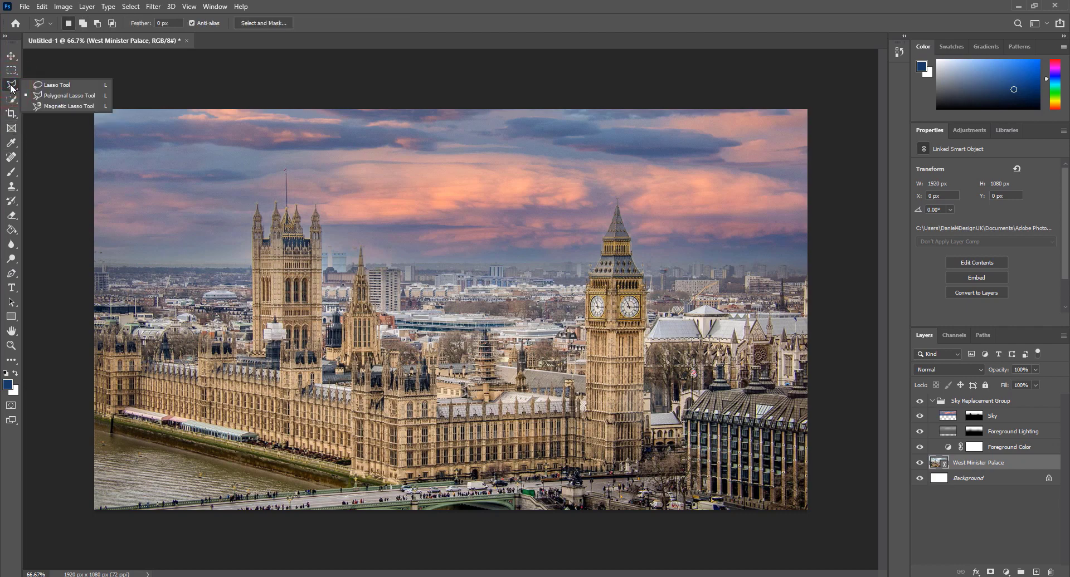
pyautogui.click(38, 96)
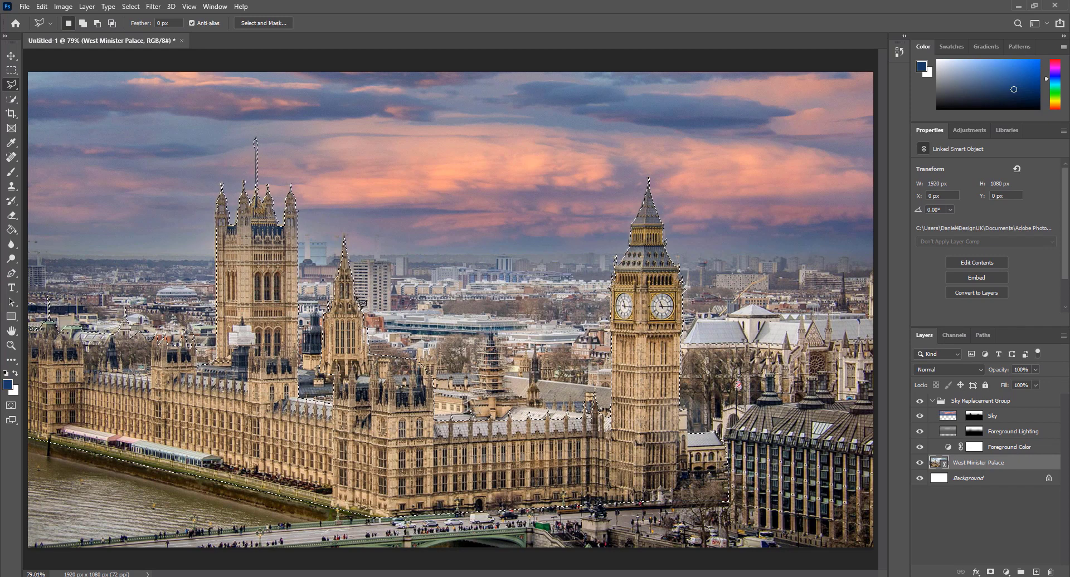
# Step: Refine the palace selection in Select and Mask with Radius 1 px, Smart Radius on, Smooth 5 and Feather 1.3 px
pyautogui.click(258, 23)
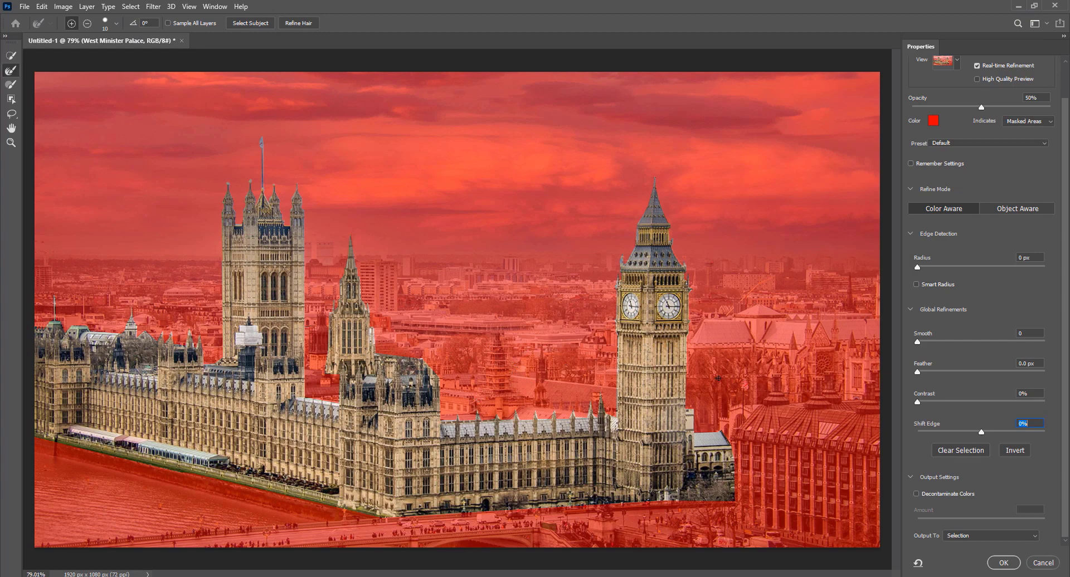
pyautogui.click(918, 268)
pyautogui.moveTo(925, 270); pyautogui.dragTo(925, 270)
pyautogui.click(923, 343)
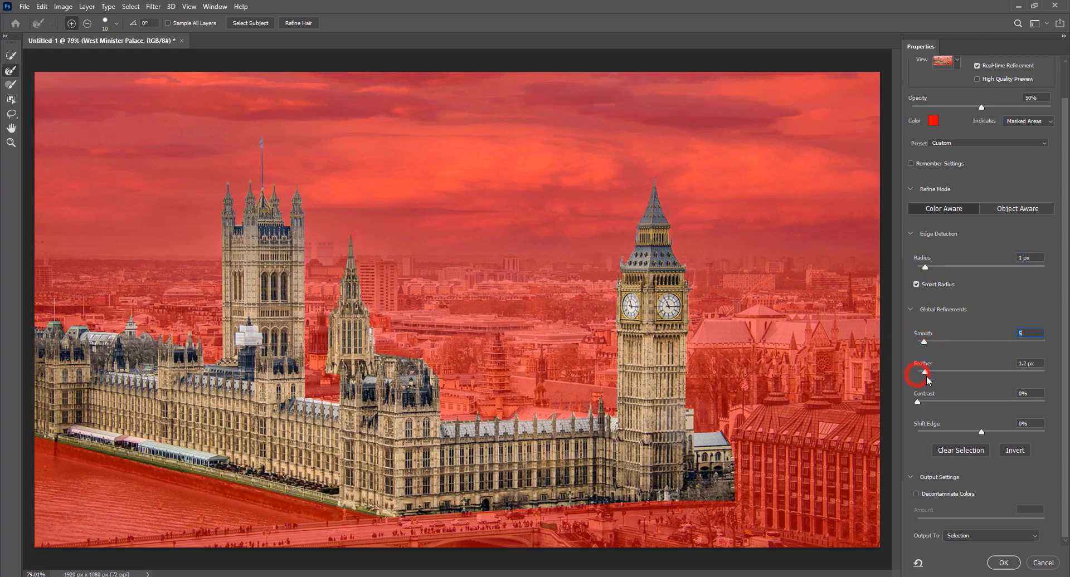
pyautogui.moveTo(927, 377); pyautogui.dragTo(928, 377)
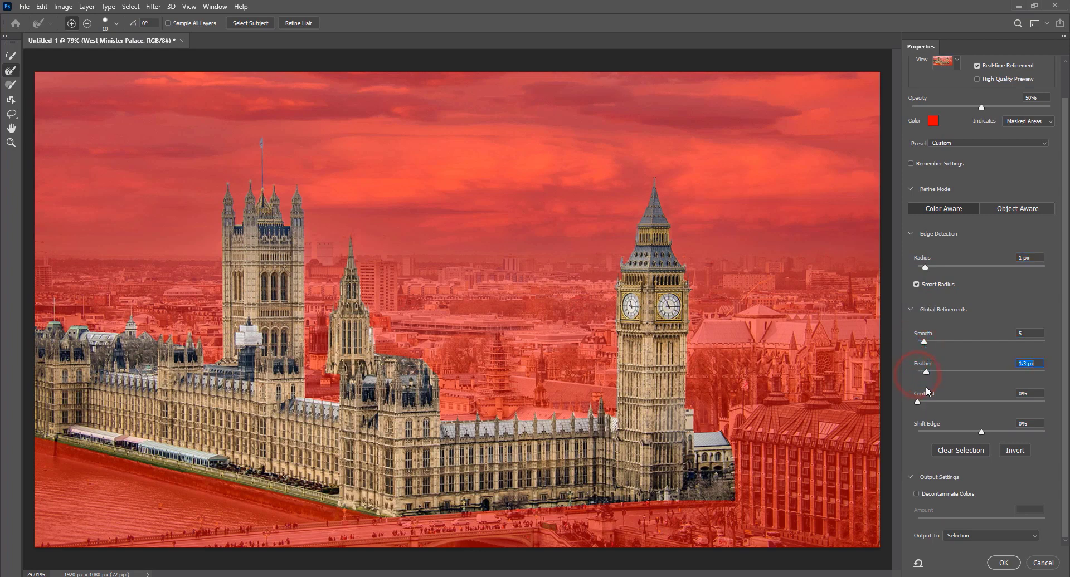
# Step: Set the Shift Edge of the palace selection to -18%
pyautogui.click(973, 433)
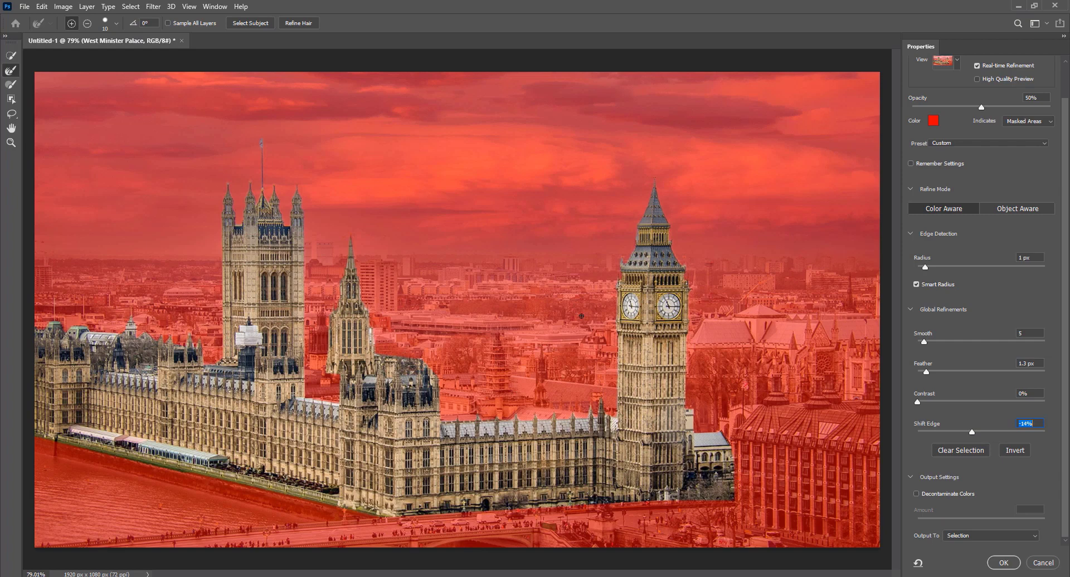
pyautogui.click(11, 84)
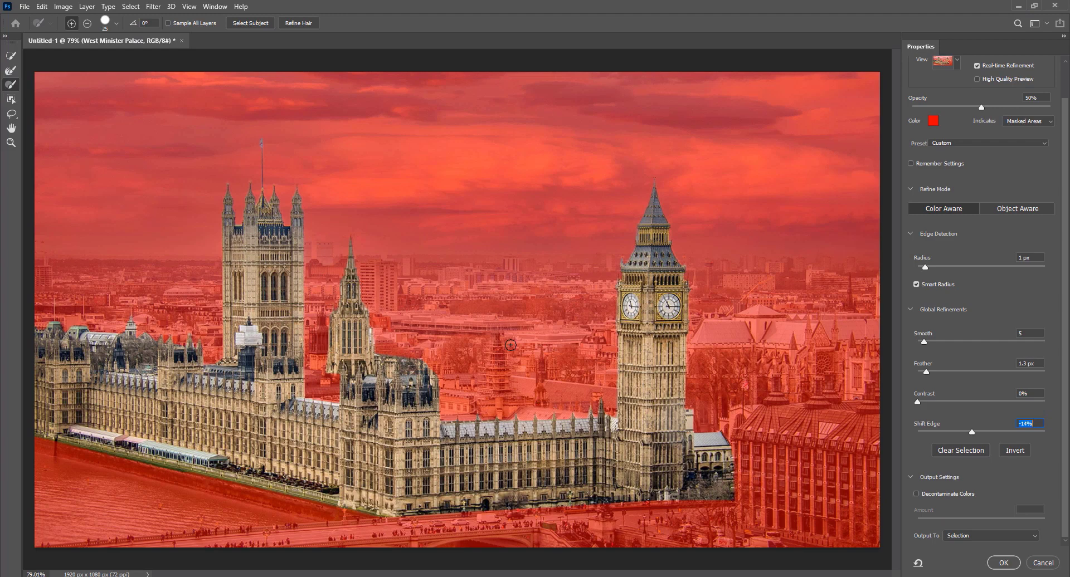
pyautogui.moveTo(972, 433); pyautogui.dragTo(970, 432)
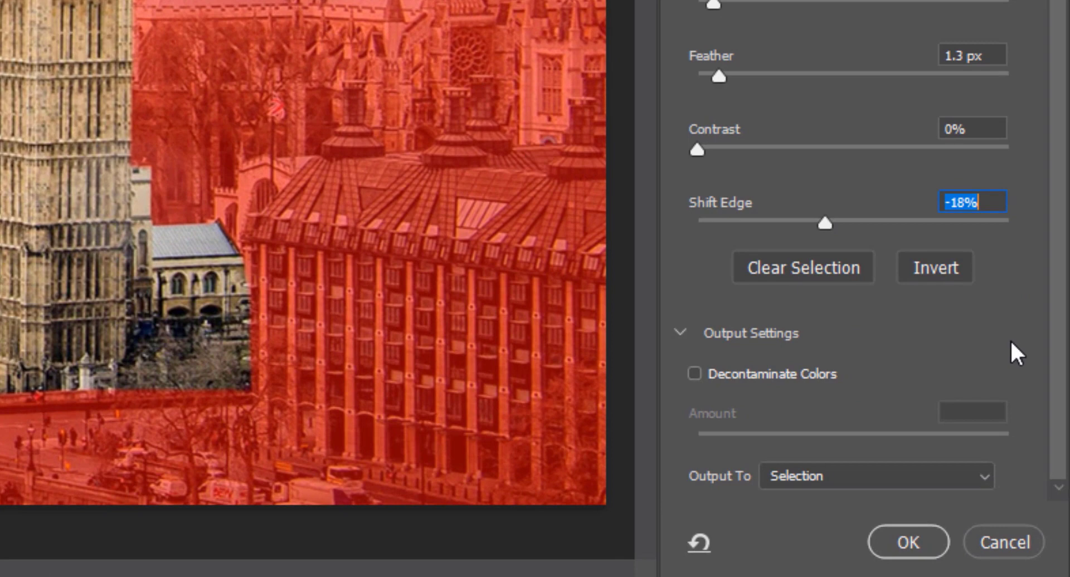
pyautogui.click(1019, 333)
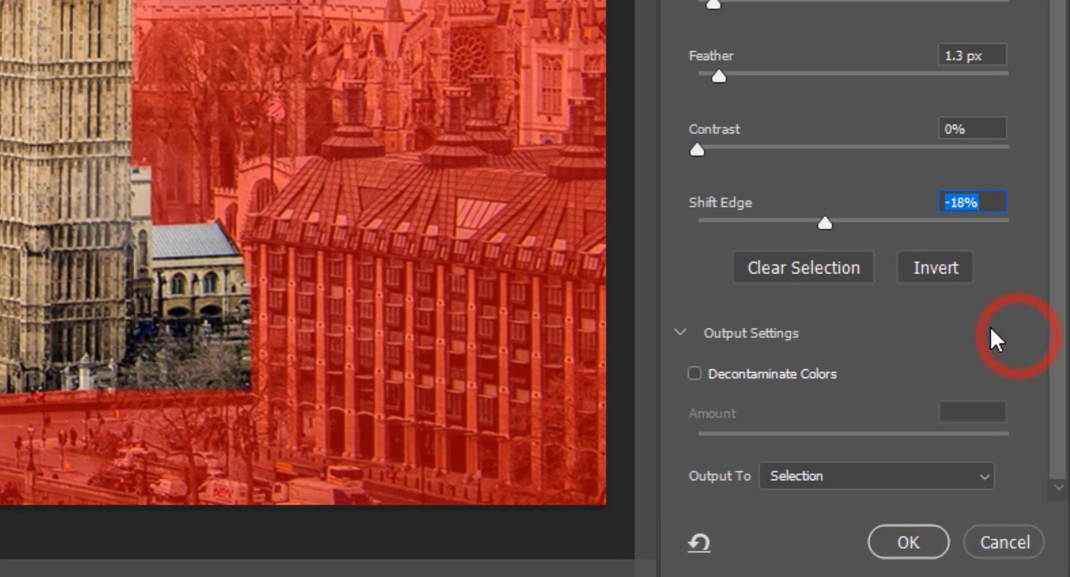
pyautogui.scroll(3, 990, 323)
pyautogui.scroll(-3, 992, 320)
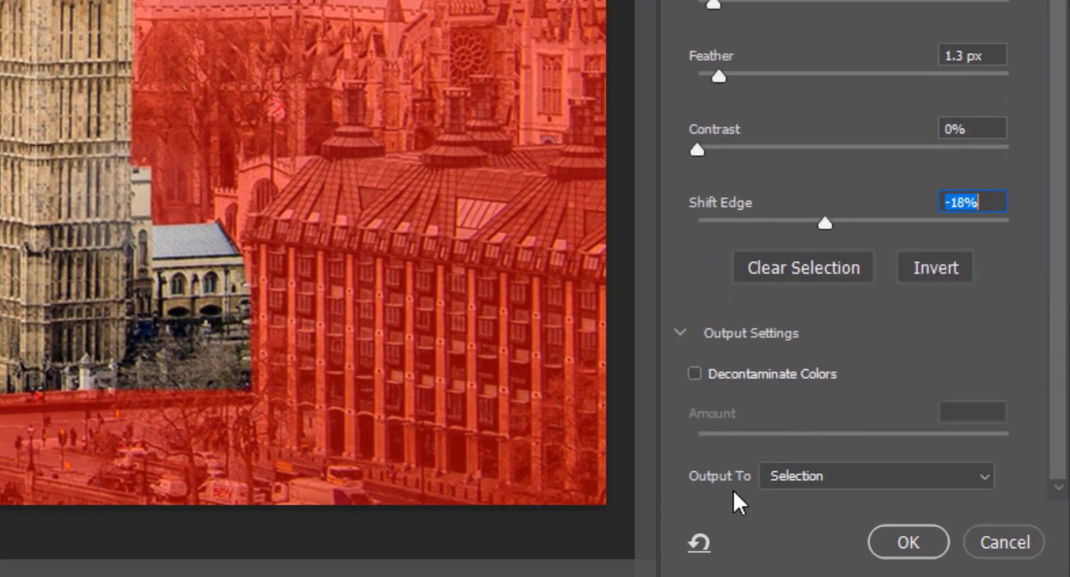
# Step: Output the refined selection to a new layer with layer mask
pyautogui.click(790, 483)
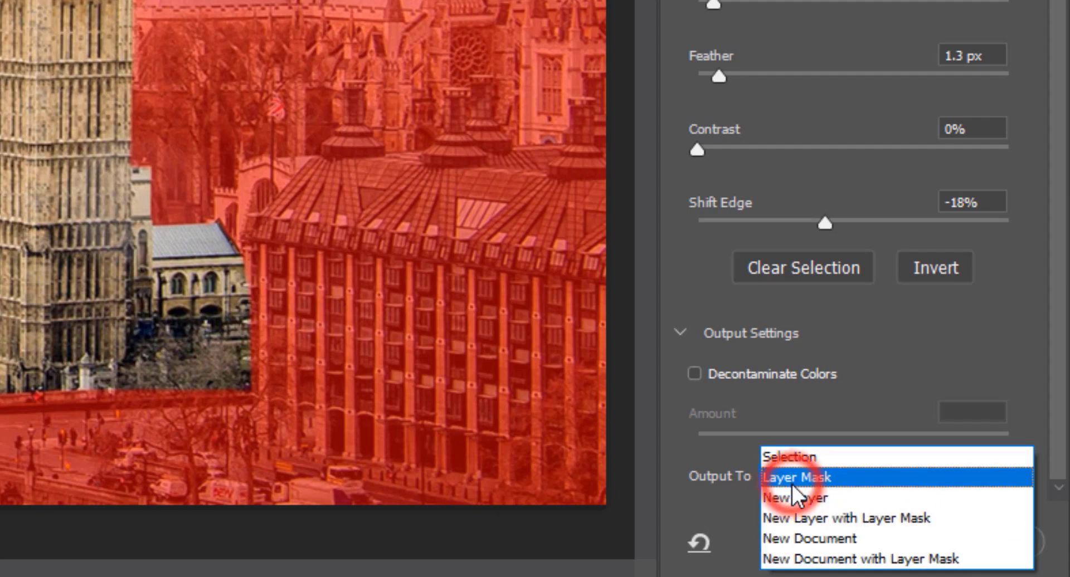
pyautogui.click(941, 519)
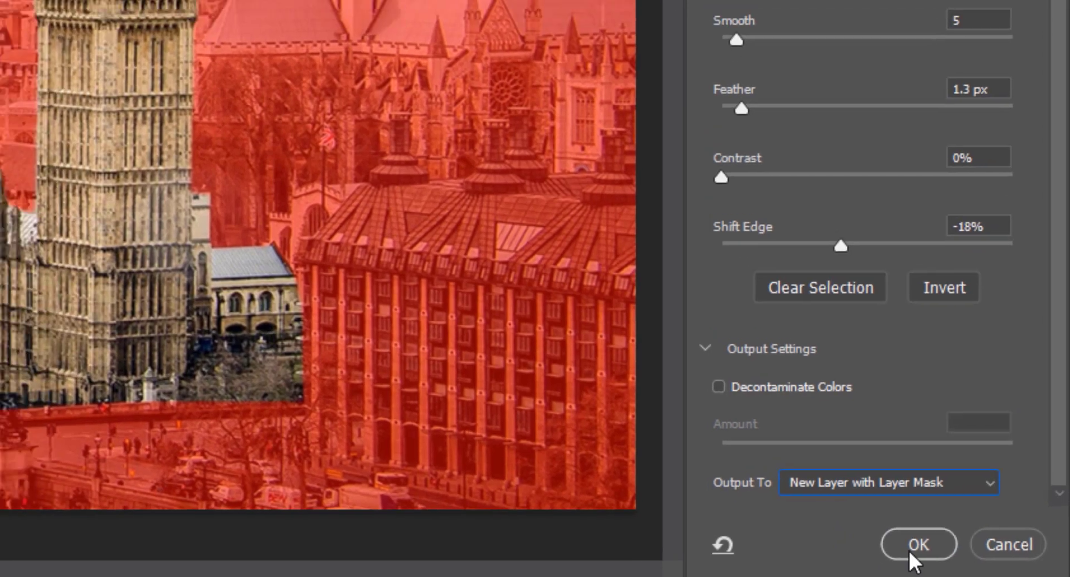
pyautogui.click(908, 542)
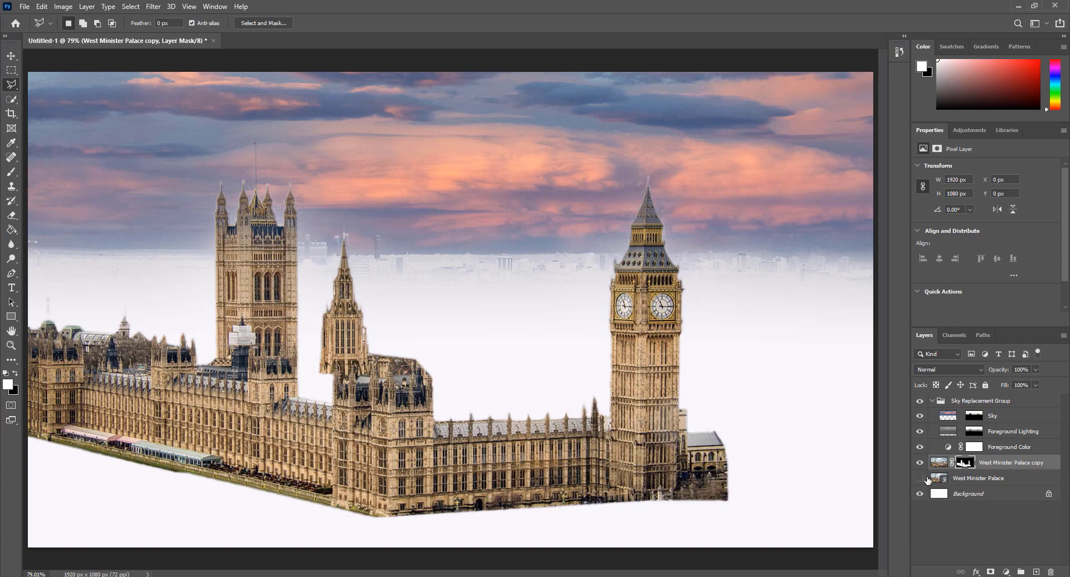
# Step: Make the Background layer active and switch to the Move tool
pyautogui.click(973, 498)
pyautogui.click(11, 57)
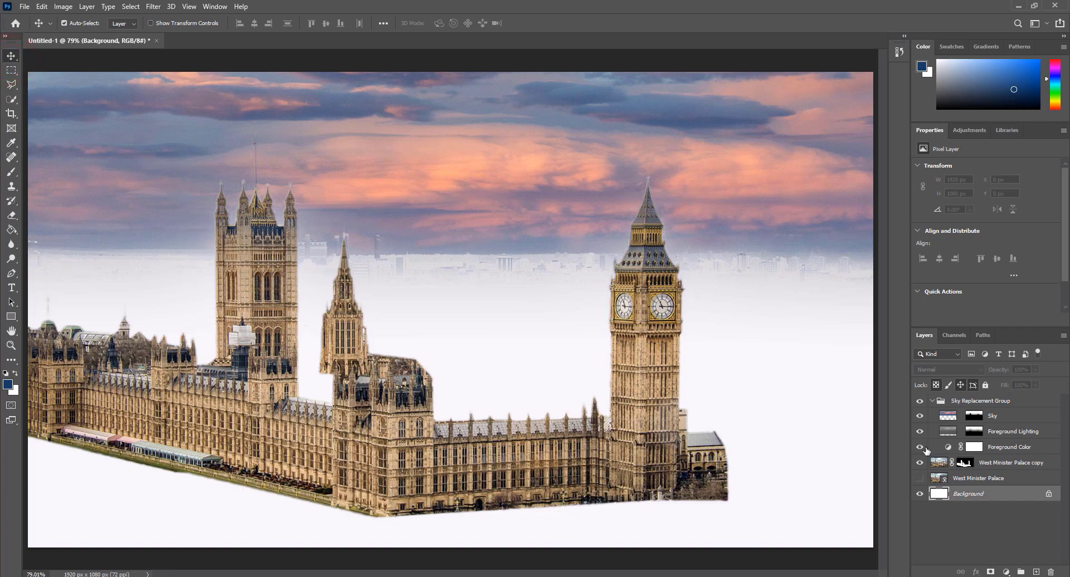
pyautogui.click(990, 499)
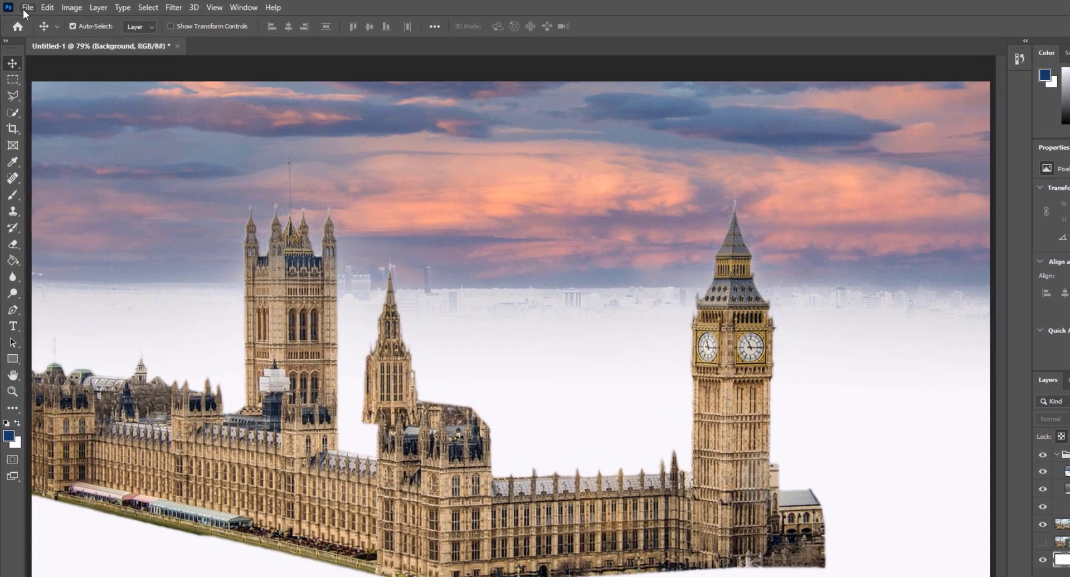
# Step: Open the Air Craft and Big Wave images from the London folder
pyautogui.click(26, 8)
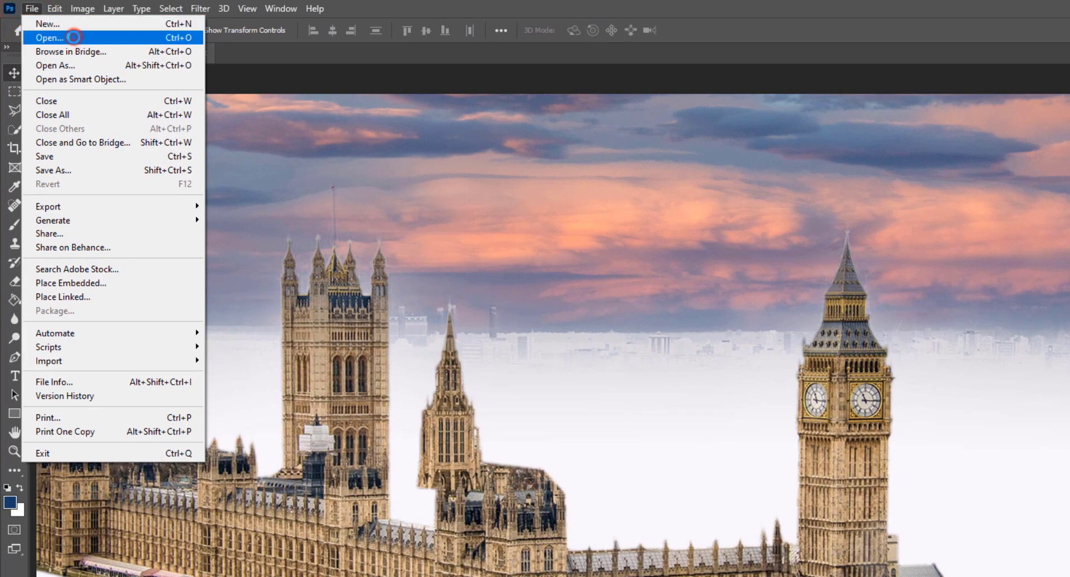
pyautogui.click(72, 38)
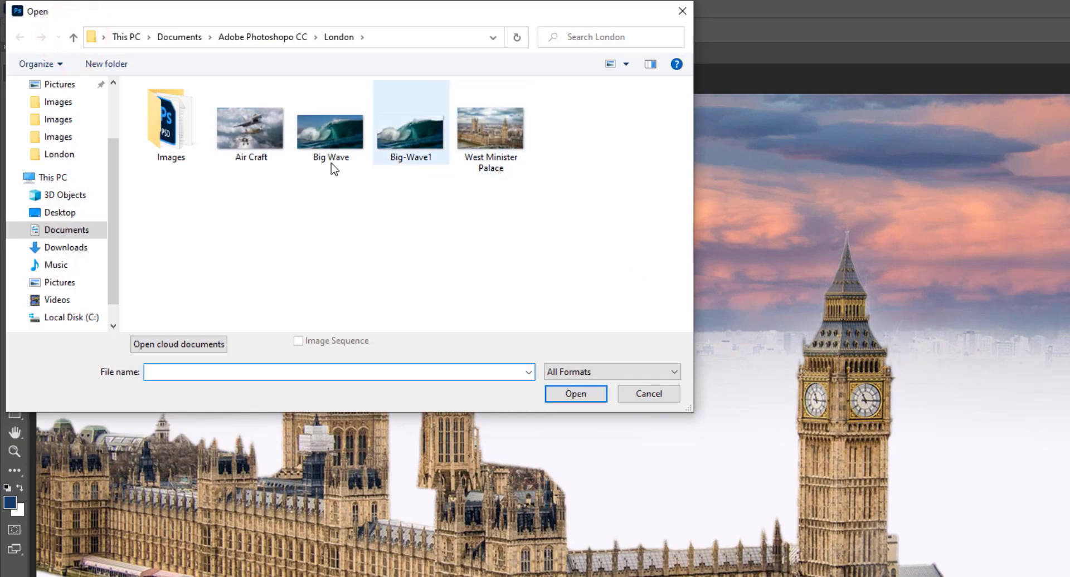
pyautogui.click(249, 142)
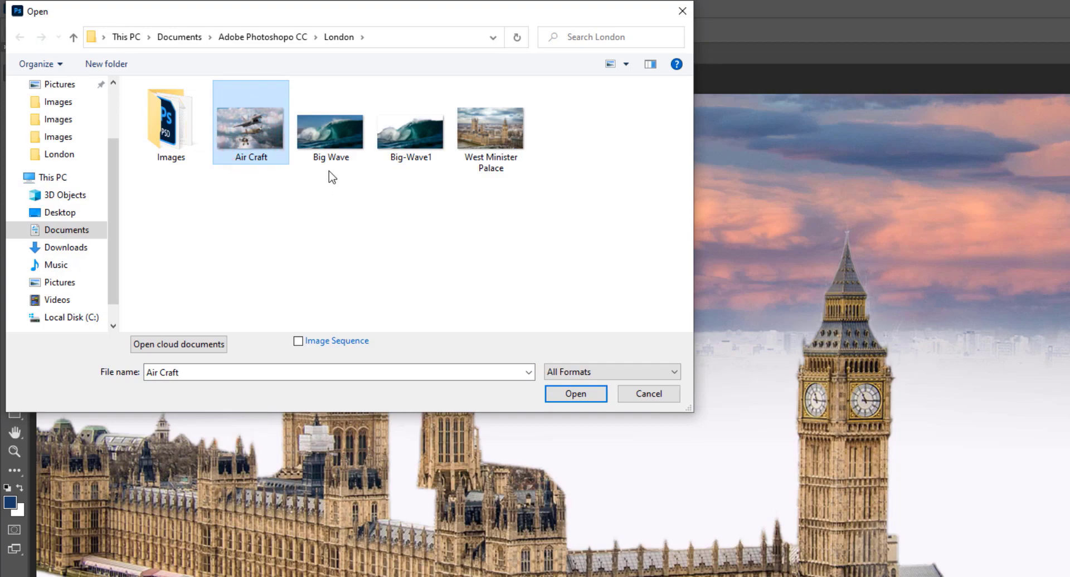
pyautogui.keyDown('ctrl'); pyautogui.click(320, 136); pyautogui.keyUp('ctrl')
pyautogui.click(570, 395)
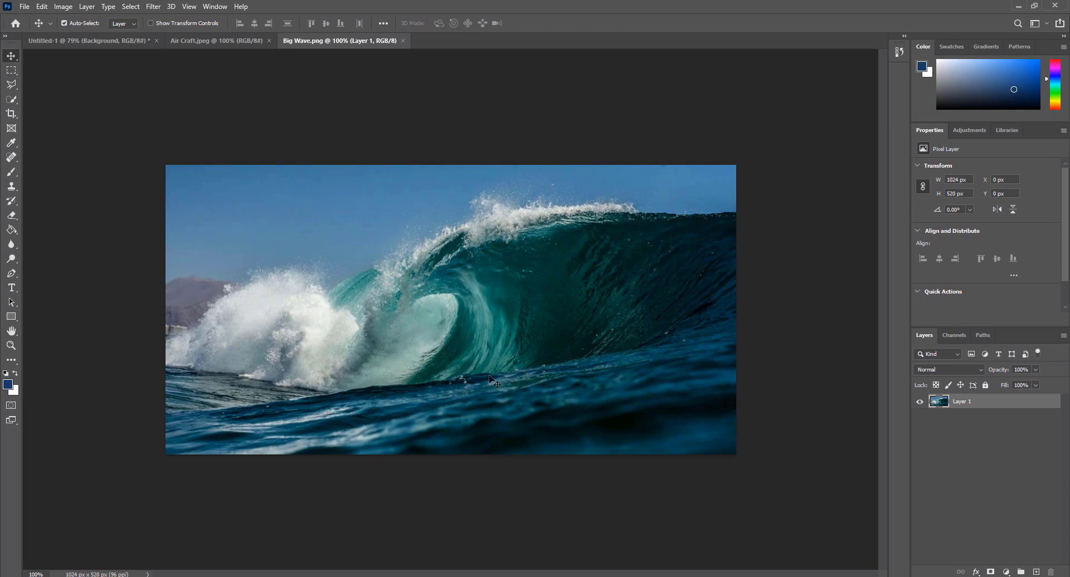
# Step: Select the wave and the sea below it with the Quick Selection tool, leaving out the sky
pyautogui.click(10, 100)
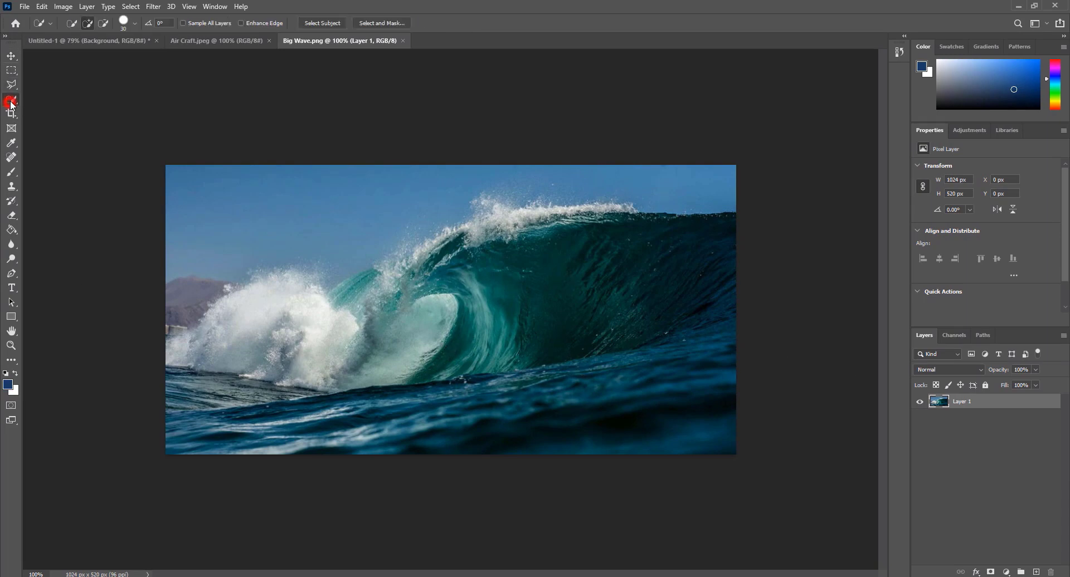
pyautogui.click(47, 111)
pyautogui.moveTo(669, 273)
pyautogui.mouseDown()
pyautogui.moveTo(467, 364)
pyautogui.moveTo(269, 417)
pyautogui.moveTo(239, 410)
pyautogui.mouseUp()
pyautogui.click(365, 349)
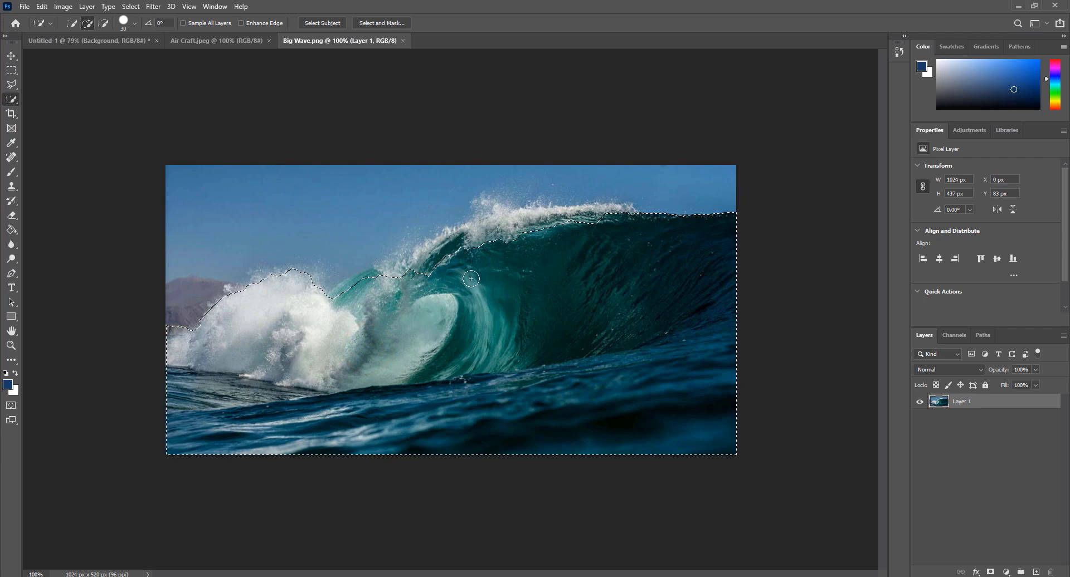
pyautogui.click(446, 260)
# Step: Enter Select and Mask and brush the wave's spray and crest edges into the selection with the brush tool
pyautogui.click(365, 24)
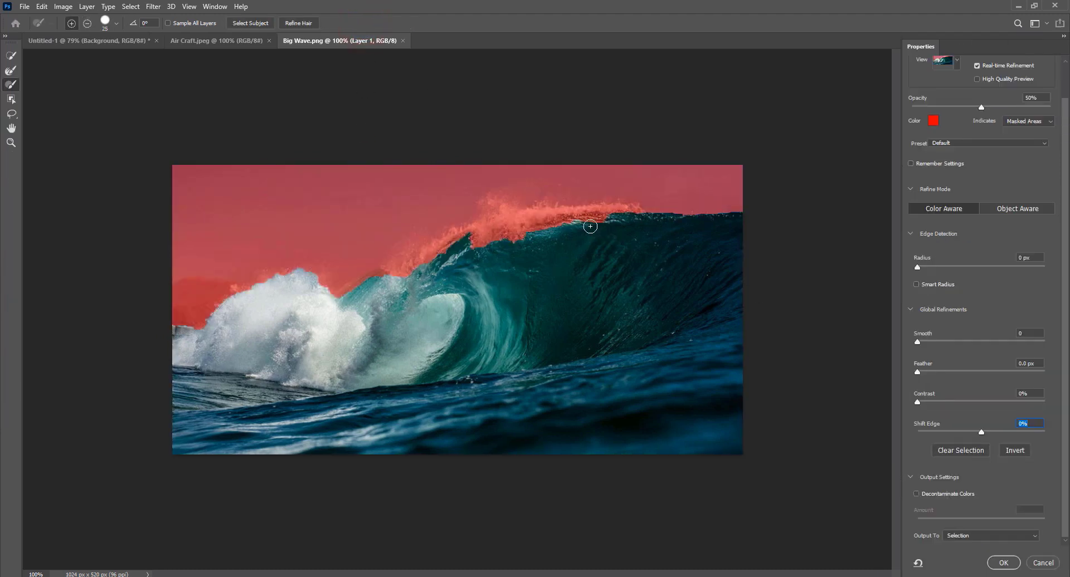
pyautogui.click(11, 84)
pyautogui.moveTo(624, 218)
pyautogui.mouseDown()
pyautogui.moveTo(501, 227)
pyautogui.moveTo(556, 228)
pyautogui.moveTo(494, 248)
pyautogui.moveTo(500, 235)
pyautogui.moveTo(482, 231)
pyautogui.moveTo(397, 273)
pyautogui.mouseUp()
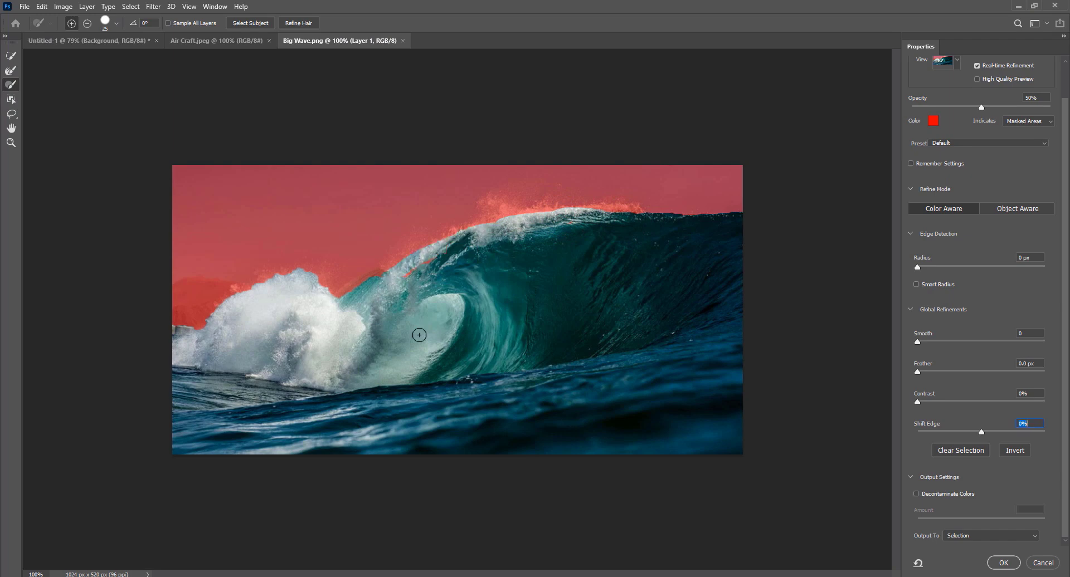
pyautogui.moveTo(289, 269); pyautogui.dragTo(245, 296)
pyautogui.moveTo(549, 210)
pyautogui.mouseDown()
pyautogui.moveTo(496, 210)
pyautogui.moveTo(449, 244)
pyautogui.mouseUp()
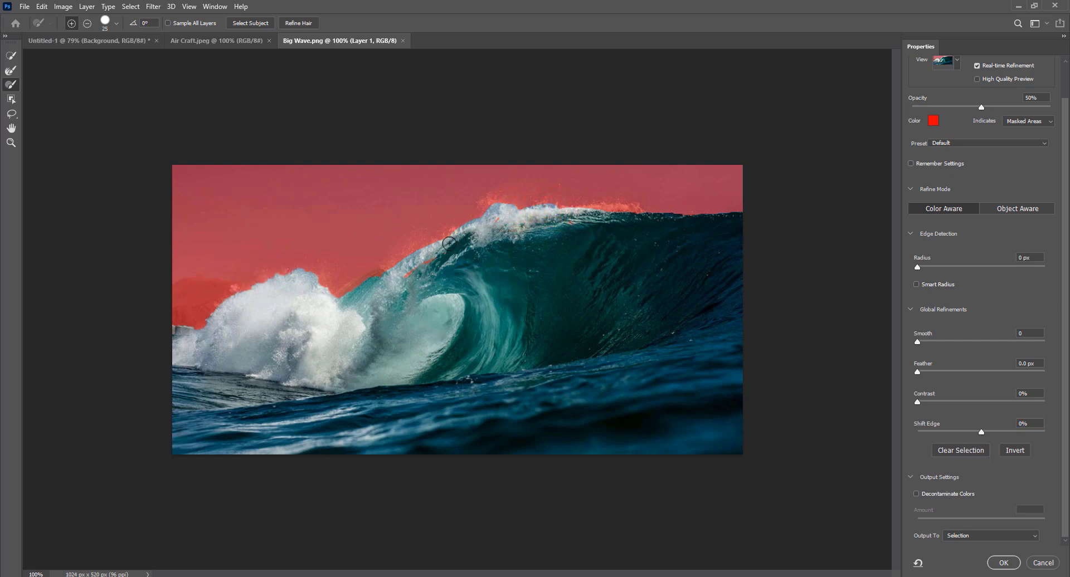
pyautogui.moveTo(210, 334); pyautogui.dragTo(211, 334)
pyautogui.click(597, 268)
pyautogui.moveTo(586, 213); pyautogui.dragTo(637, 218)
# Step: Refine the wave selection with Smart Radius on, Smooth 4, Feather 1.5 px and Shift Edge -21%, and touch up the crest's sloping edge
pyautogui.click(915, 286)
pyautogui.moveTo(917, 342); pyautogui.dragTo(929, 375)
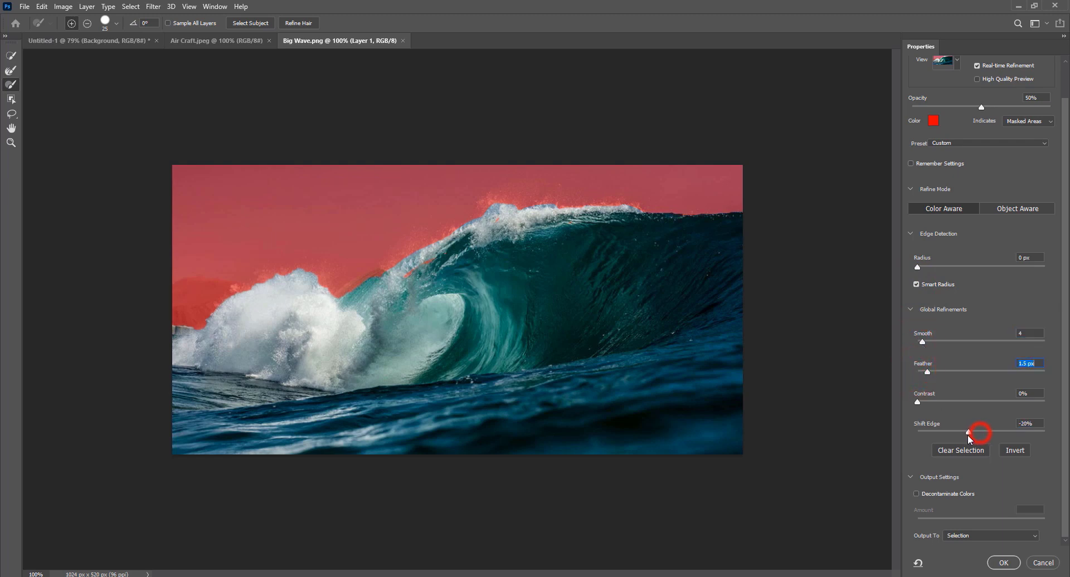
pyautogui.moveTo(968, 433); pyautogui.dragTo(967, 433)
pyautogui.moveTo(428, 249); pyautogui.dragTo(378, 279)
# Step: Output the refined wave selection to a new layer with layer mask
pyautogui.click(968, 539)
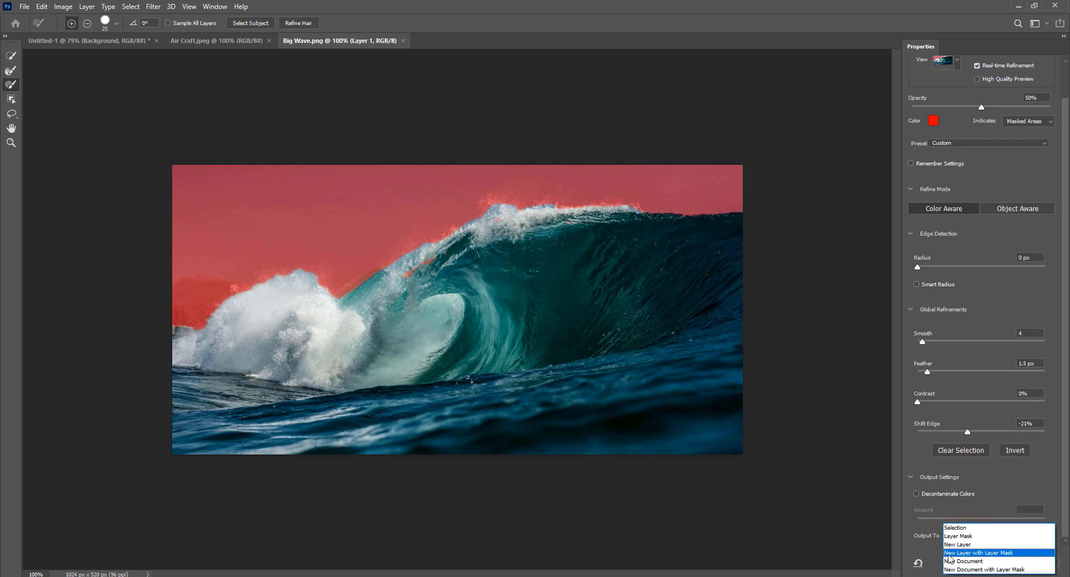
pyautogui.click(949, 554)
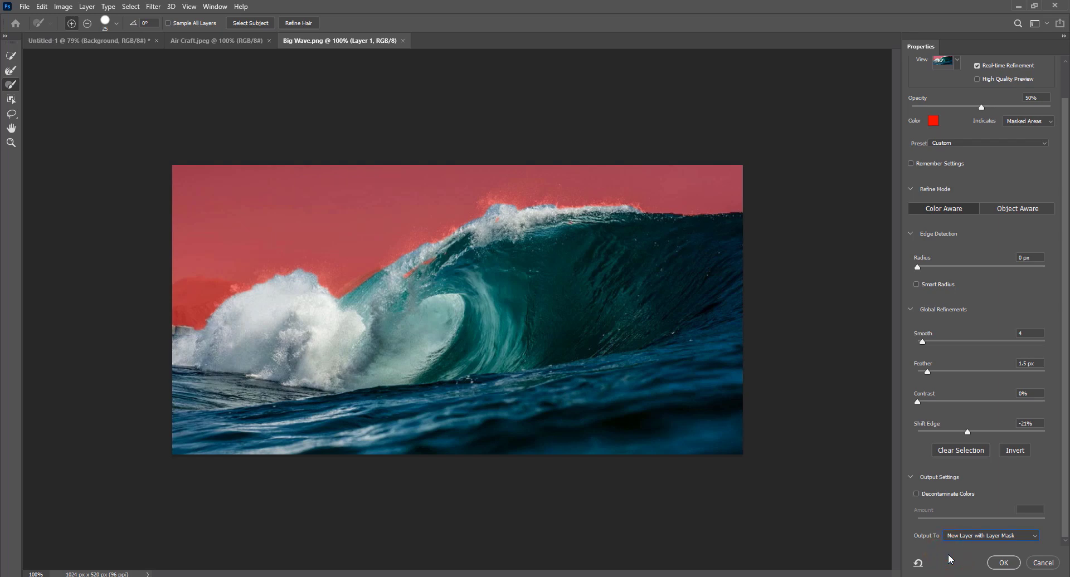
pyautogui.click(1002, 567)
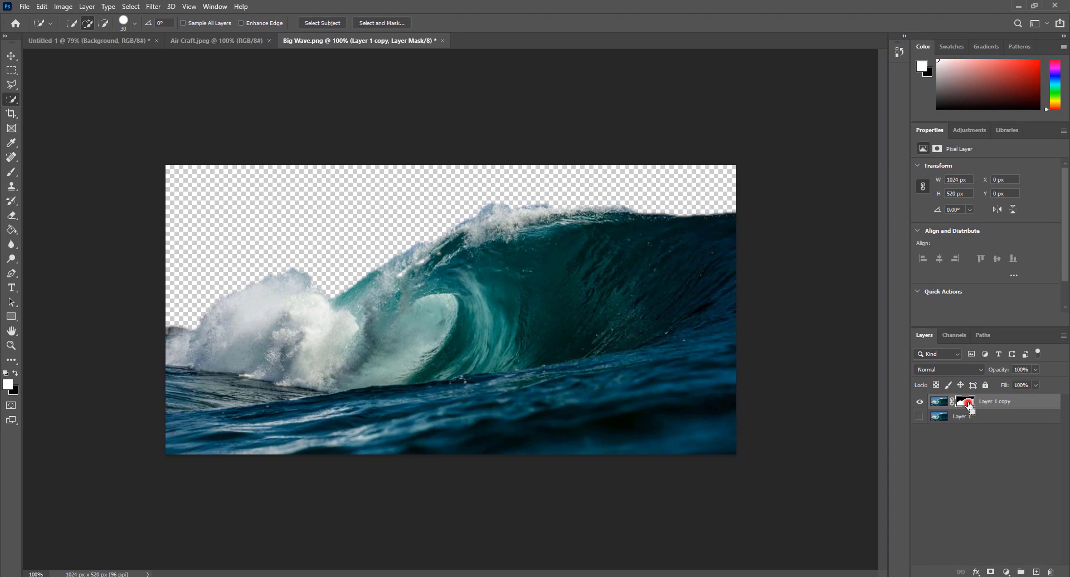
# Step: Load the wave's mask as a selection and export the cut-out for web as a transparent PNG-24 named Big-Wave2
pyautogui.keyDown('ctrl'); pyautogui.click(968, 405); pyautogui.keyUp('ctrl')
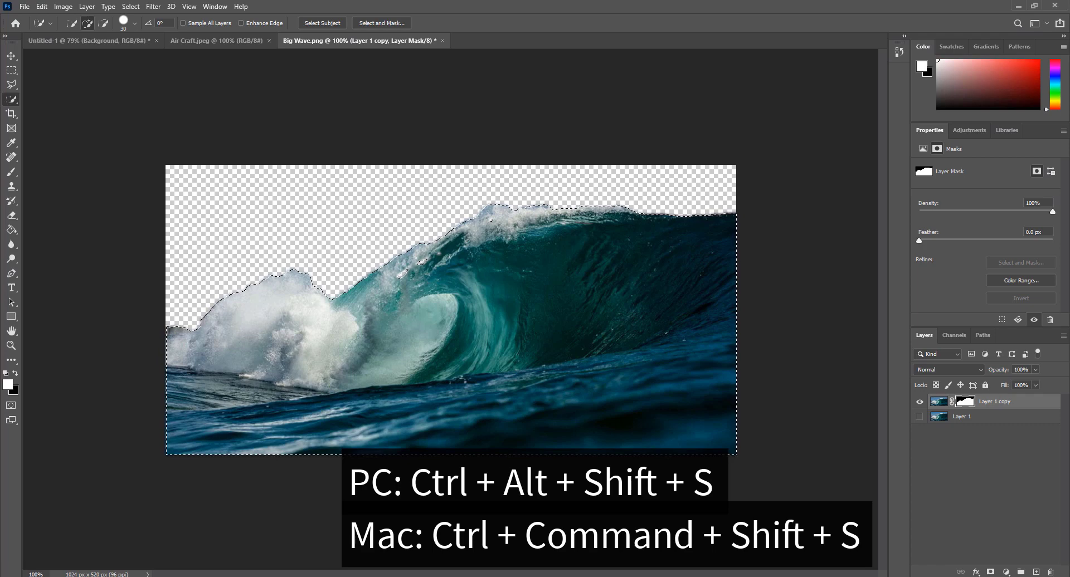
pyautogui.hotkey('ctrl', 'alt', 'shift', 's')
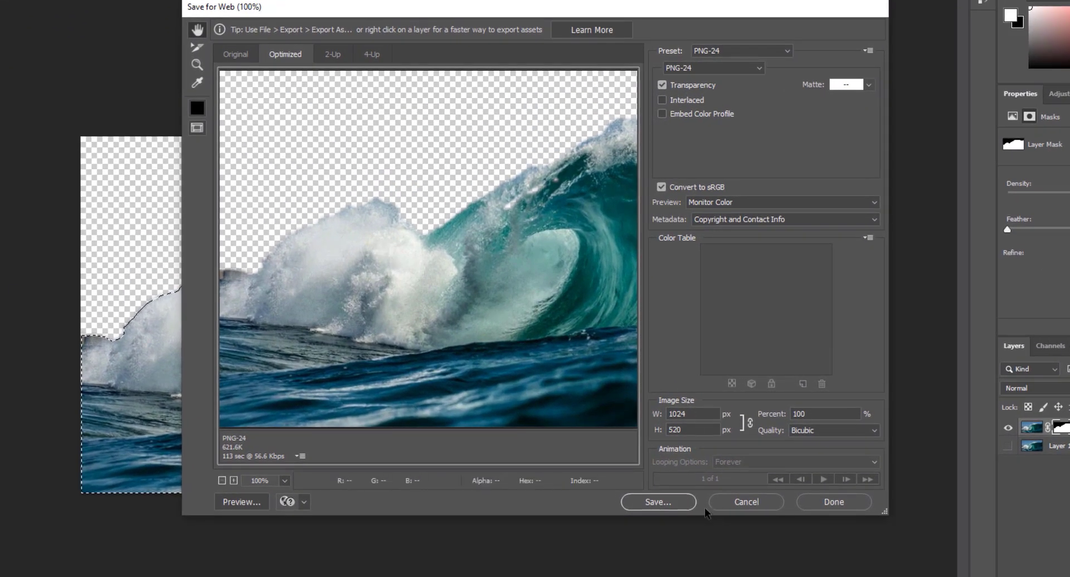
pyautogui.click(657, 502)
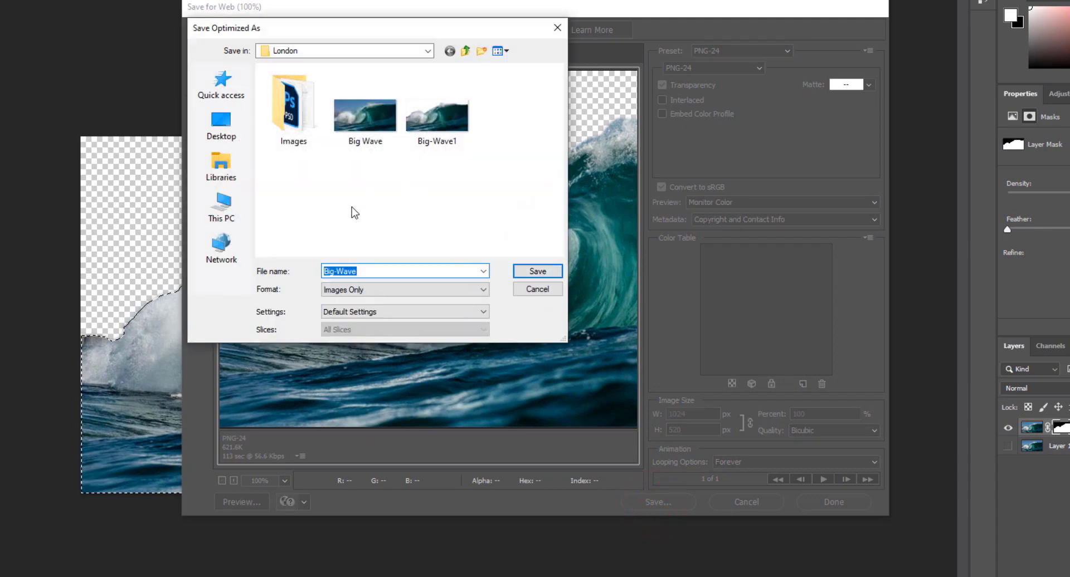
pyautogui.click(363, 273)
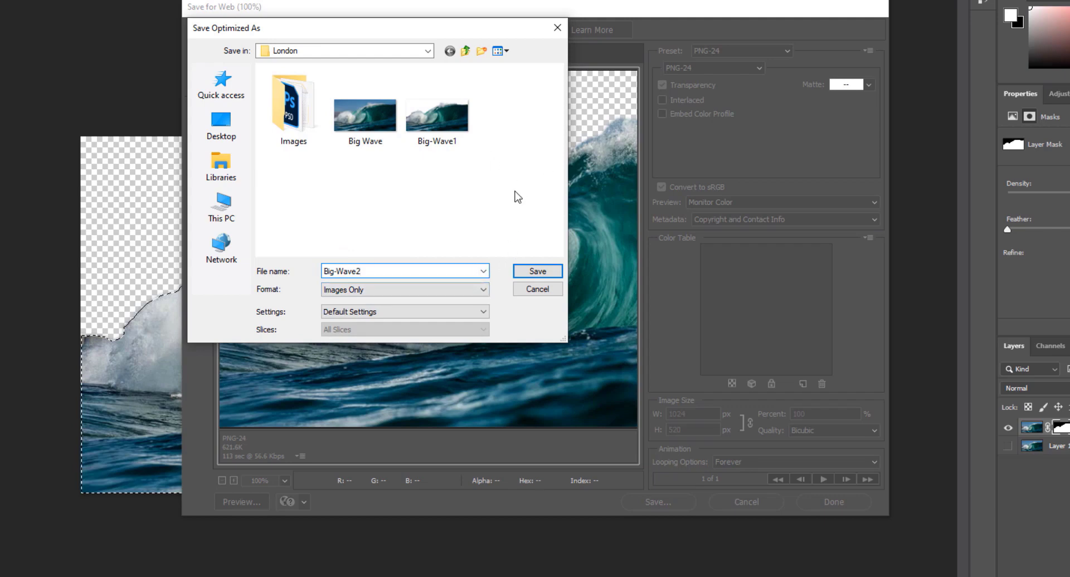
pyautogui.click(537, 275)
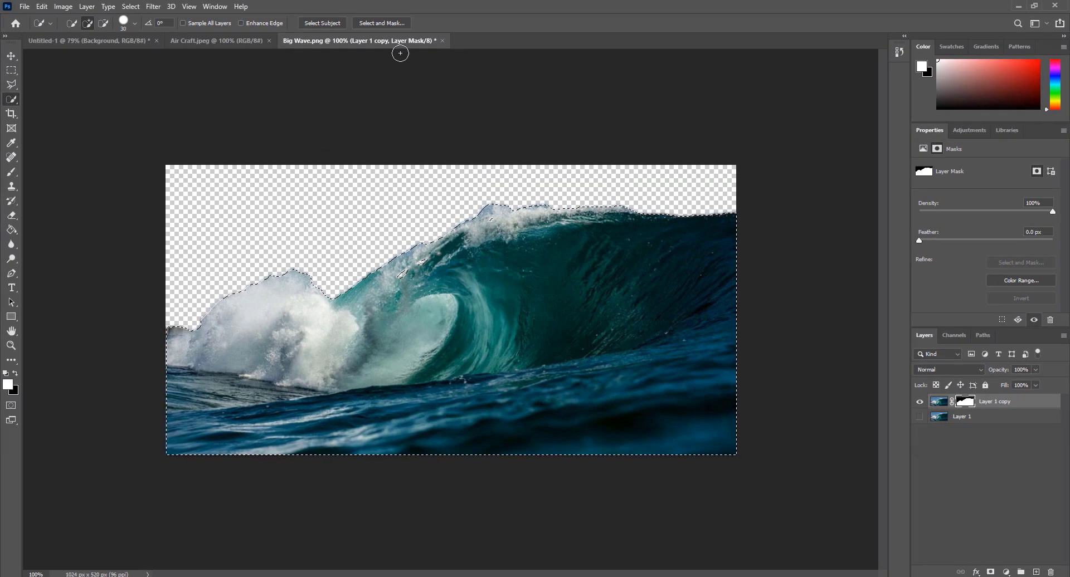
# Step: Close the Big Wave document without saving its changes and return to the Untitled-1 composite
pyautogui.click(442, 41)
pyautogui.click(530, 218)
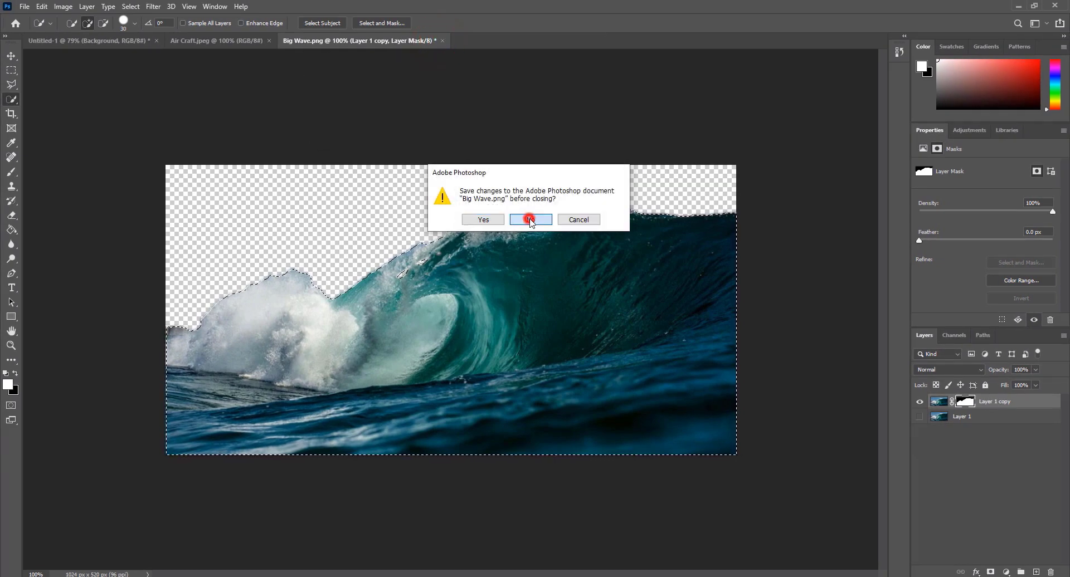
pyautogui.click(89, 41)
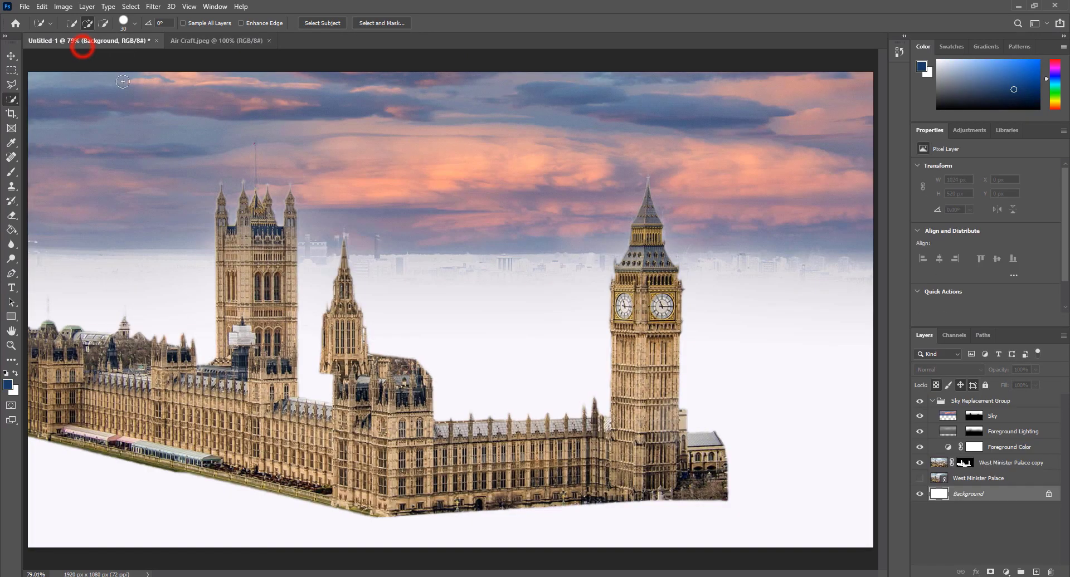
# Step: Place Big-Wave2 as a linked image directly above the Background layer
pyautogui.click(9, 58)
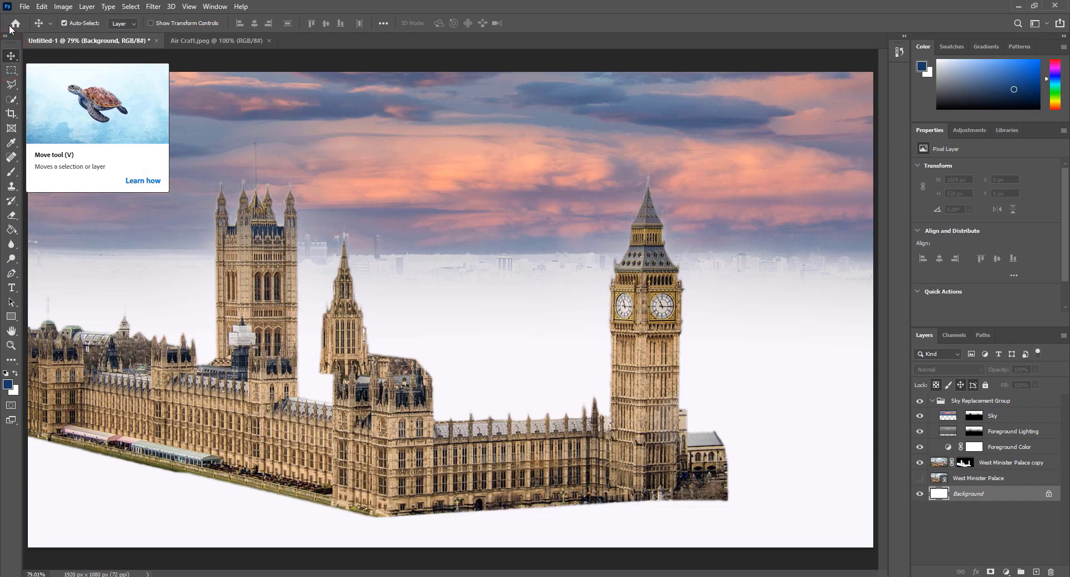
pyautogui.click(25, 6)
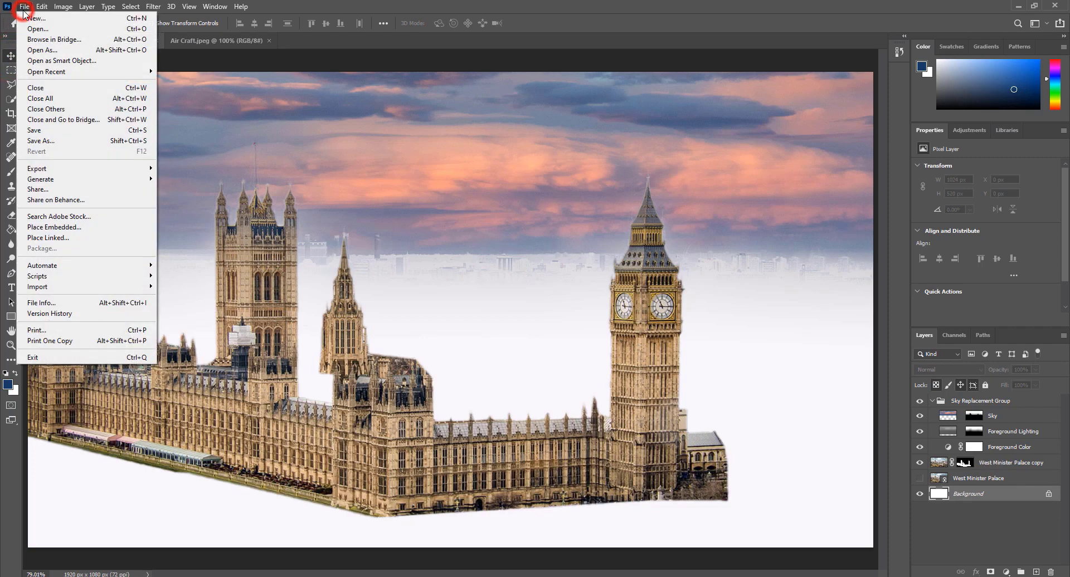
pyautogui.click(78, 238)
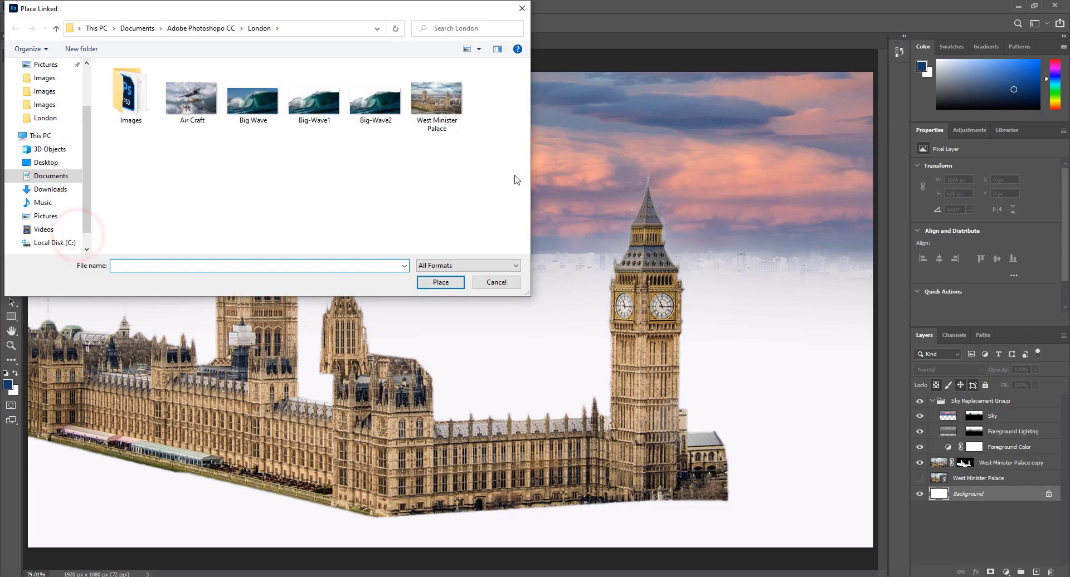
pyautogui.click(377, 106)
pyautogui.click(440, 283)
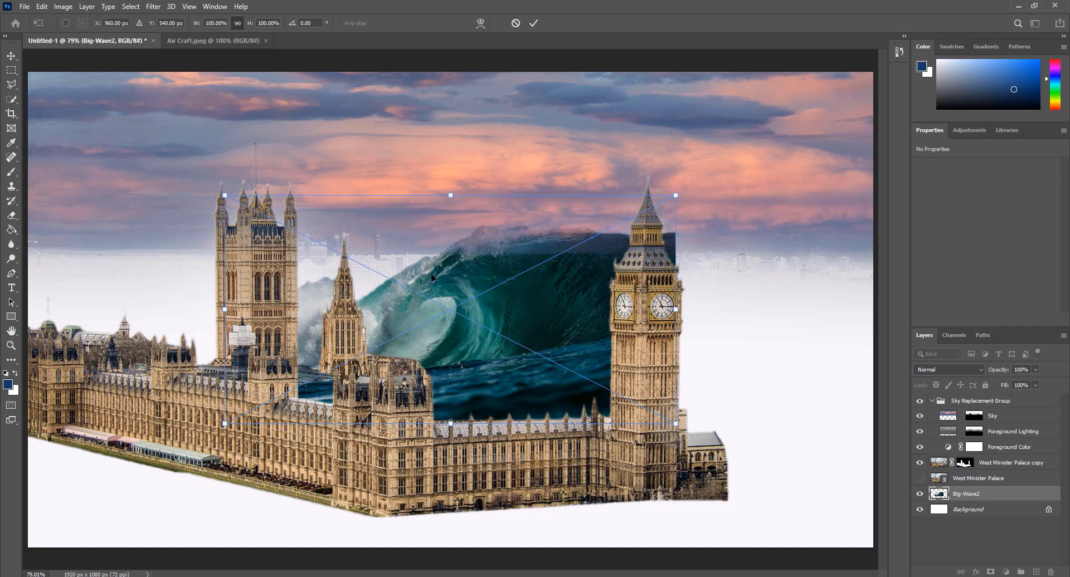
# Step: Stretch the placed wave to 187.50% width and 161.92% height so it spans the canvas width and reaches its lower edge
pyautogui.click(36, 7)
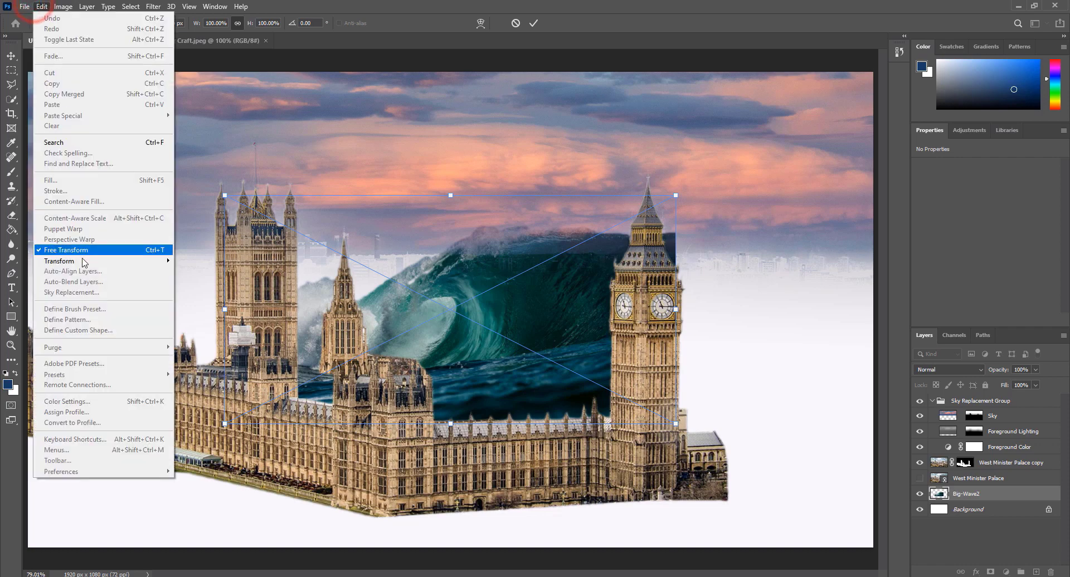
pyautogui.click(596, 6)
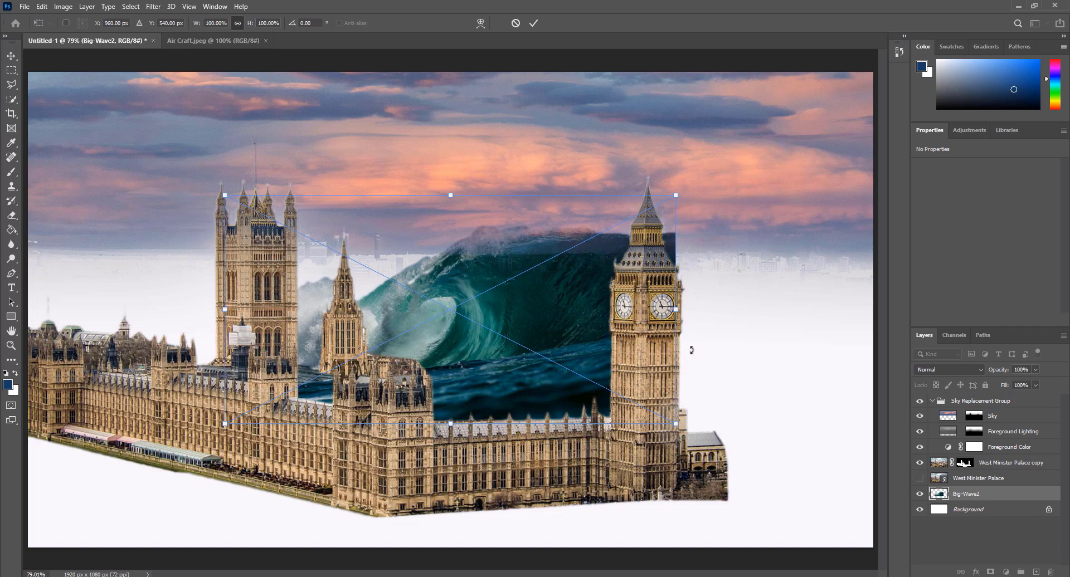
pyautogui.moveTo(675, 307); pyautogui.dragTo(872, 328)
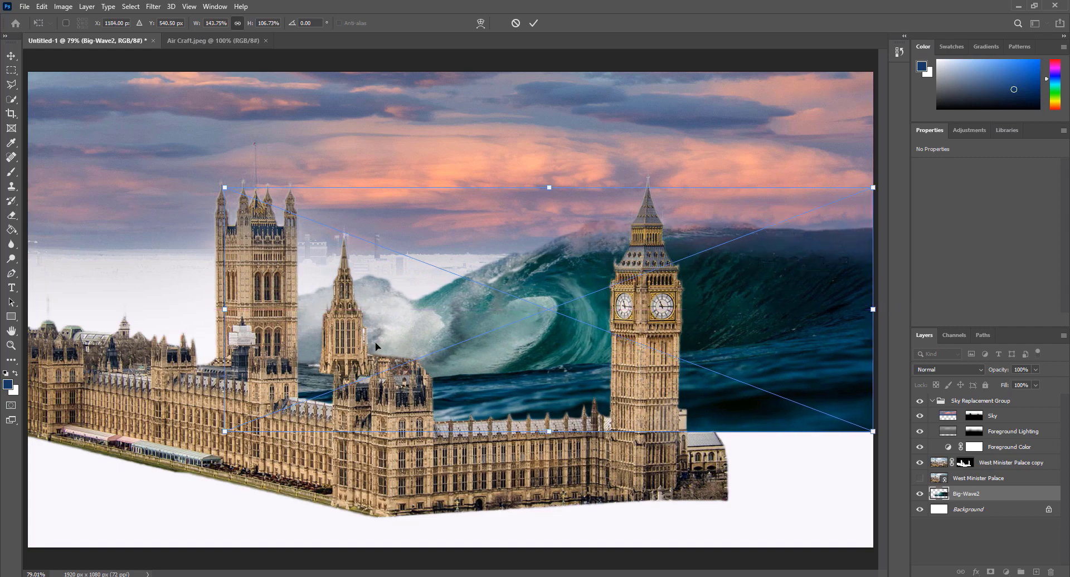
pyautogui.moveTo(223, 313); pyautogui.dragTo(25, 340)
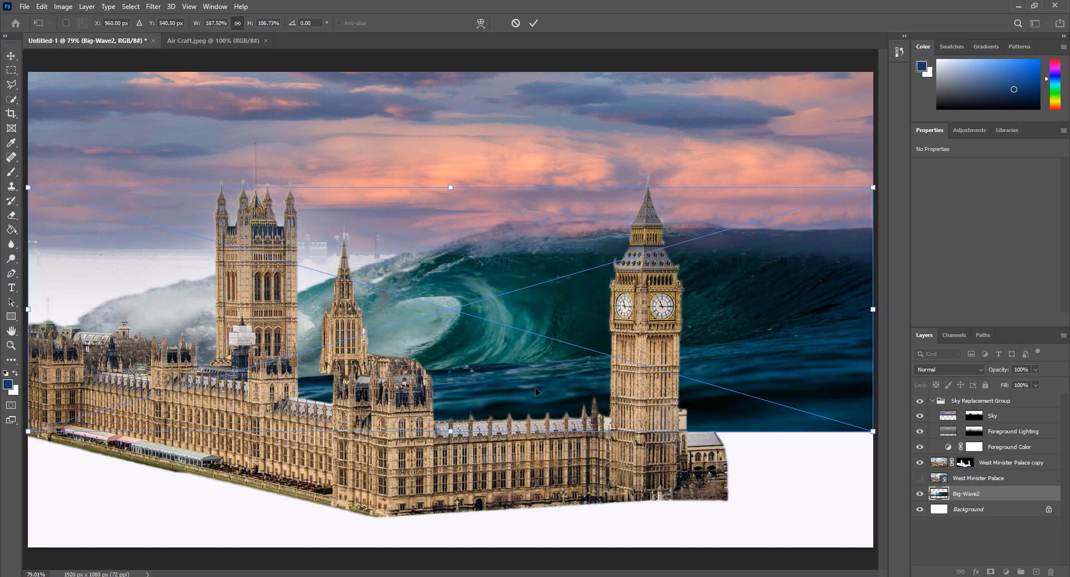
pyautogui.moveTo(451, 428); pyautogui.dragTo(452, 548)
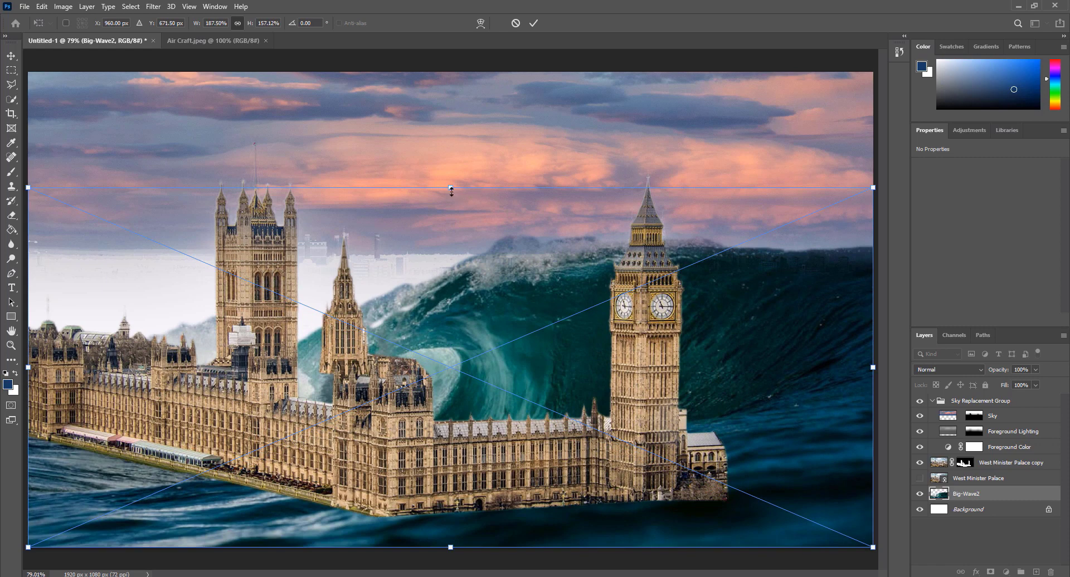
pyautogui.moveTo(452, 191); pyautogui.dragTo(504, 180)
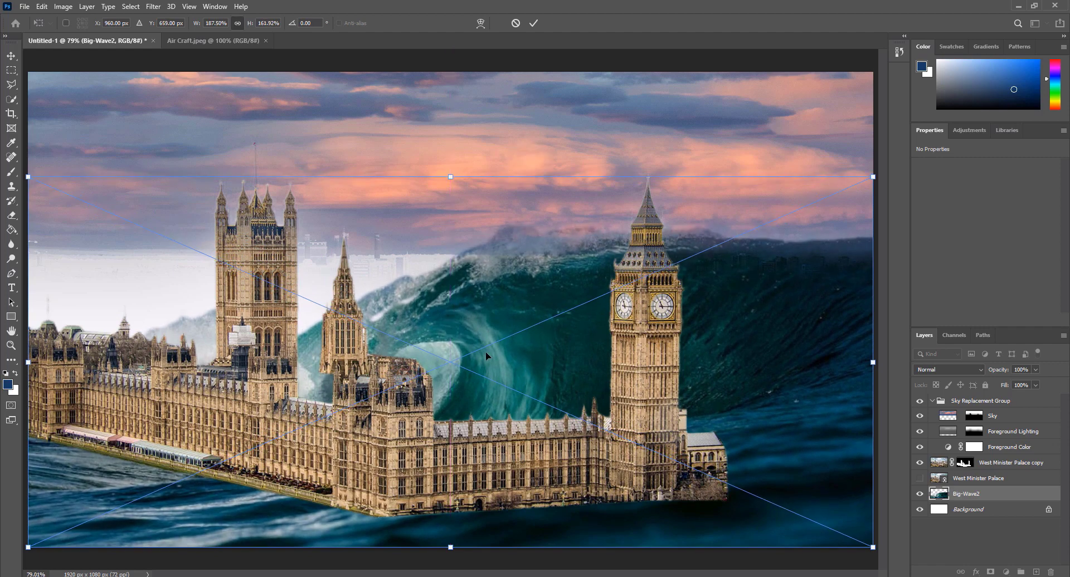
pyautogui.press('Return')
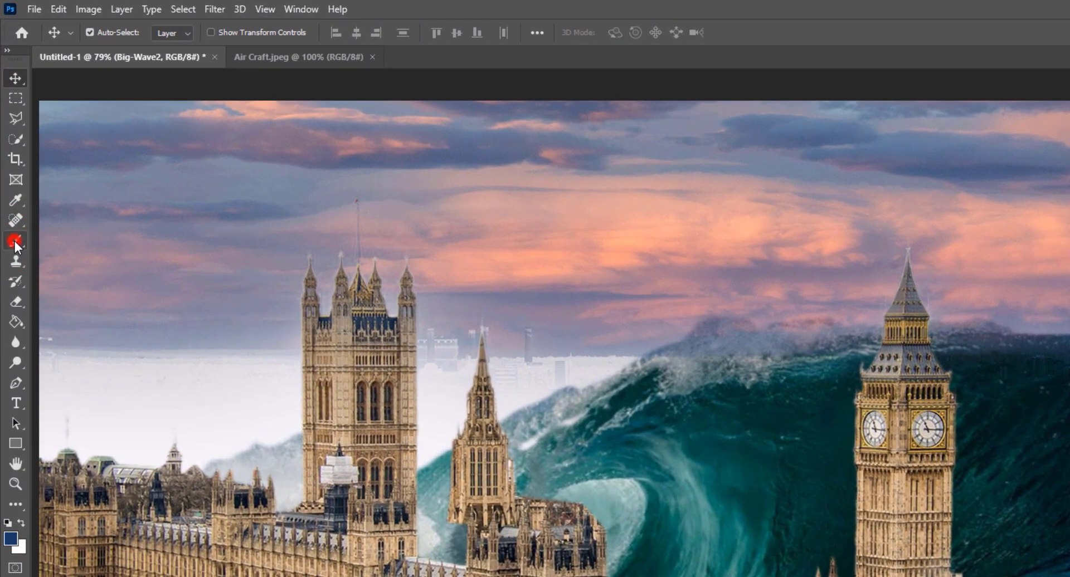
# Step: Switch to the Brush tool and rasterize the Big-Wave2 smart object so it can be painted on
pyautogui.rightClick(14, 241)
pyautogui.click(83, 244)
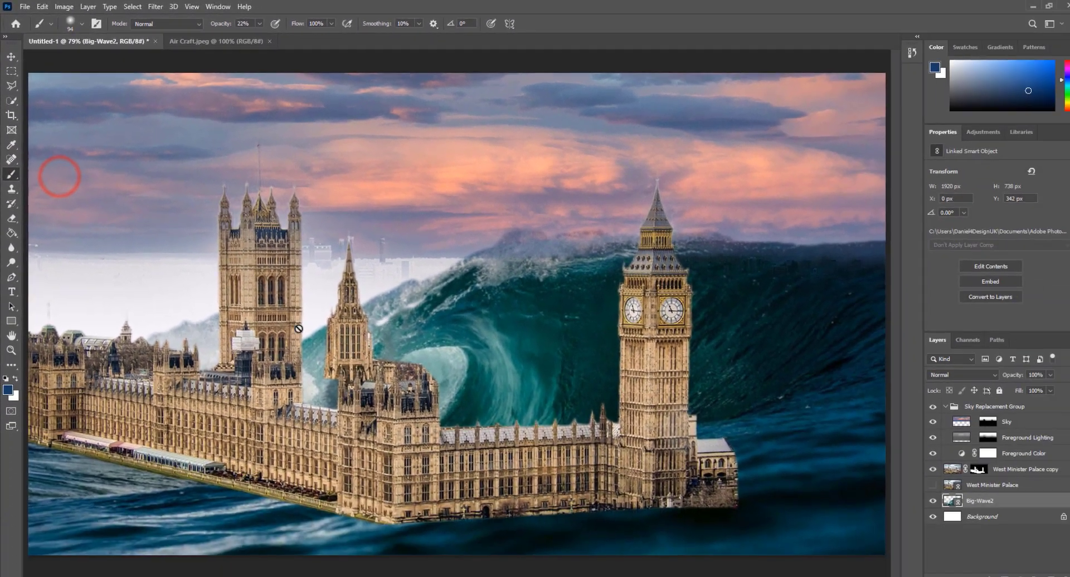
pyautogui.click(298, 329)
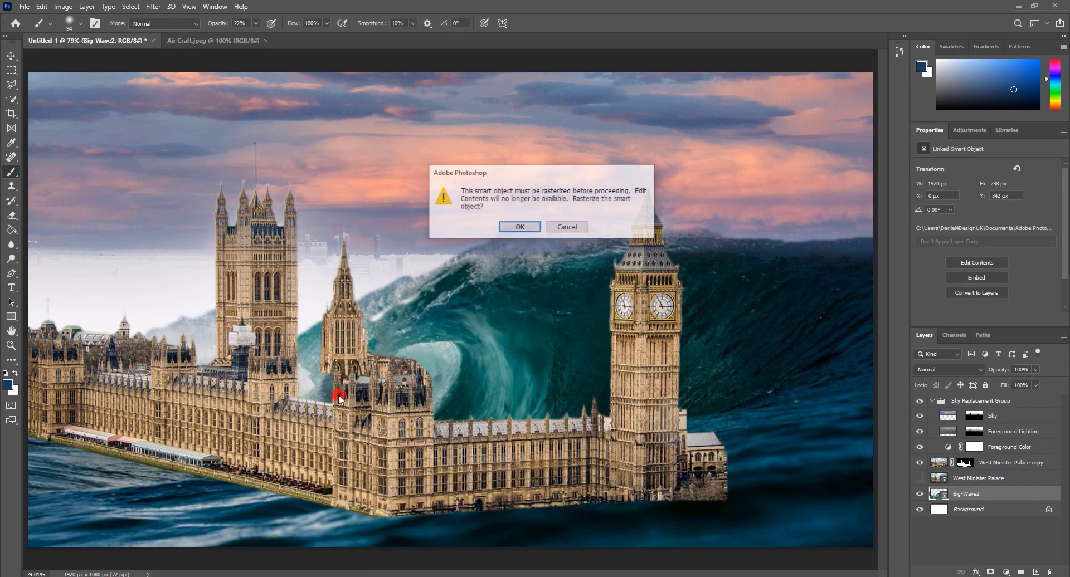
pyautogui.click(532, 234)
pyautogui.click(545, 460)
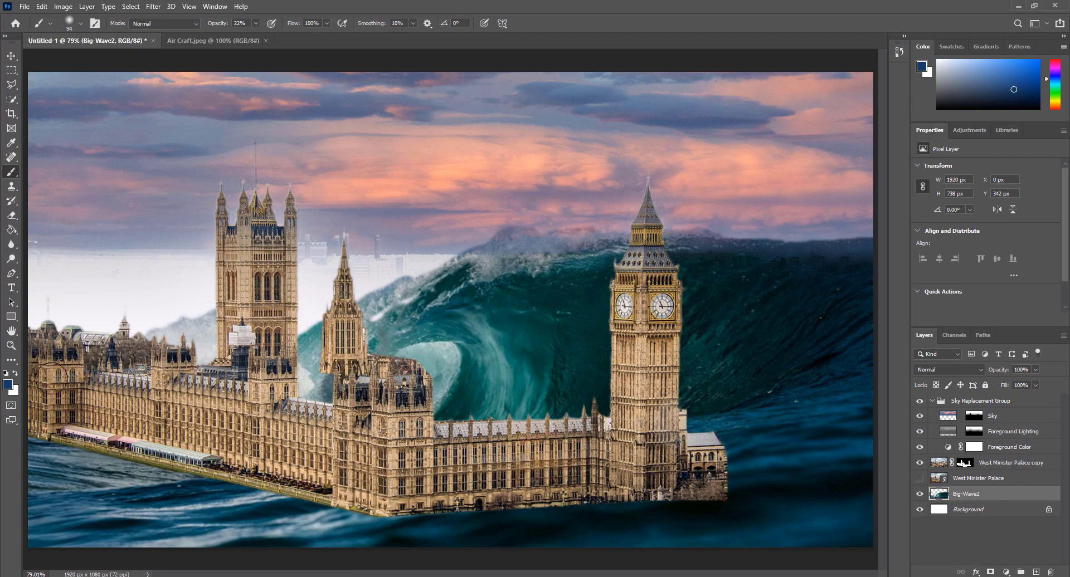
# Step: Set the foreground colour to black (#000000) and brush soft shadows onto the Big-Wave2 layer along the waterline and behind the buildings
pyautogui.click(8, 386)
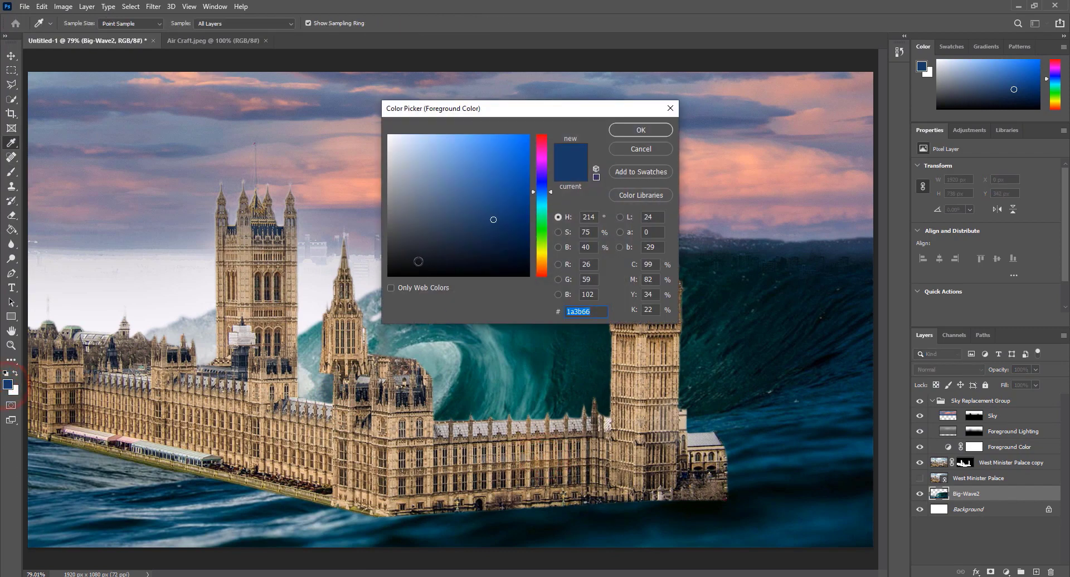
pyautogui.moveTo(401, 248); pyautogui.dragTo(379, 261)
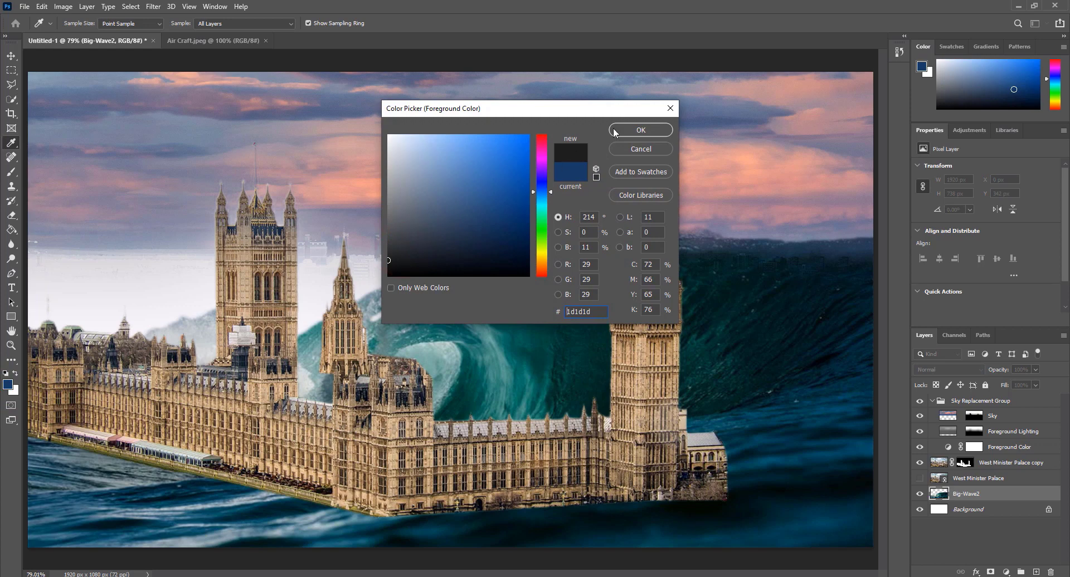
pyautogui.click(389, 276)
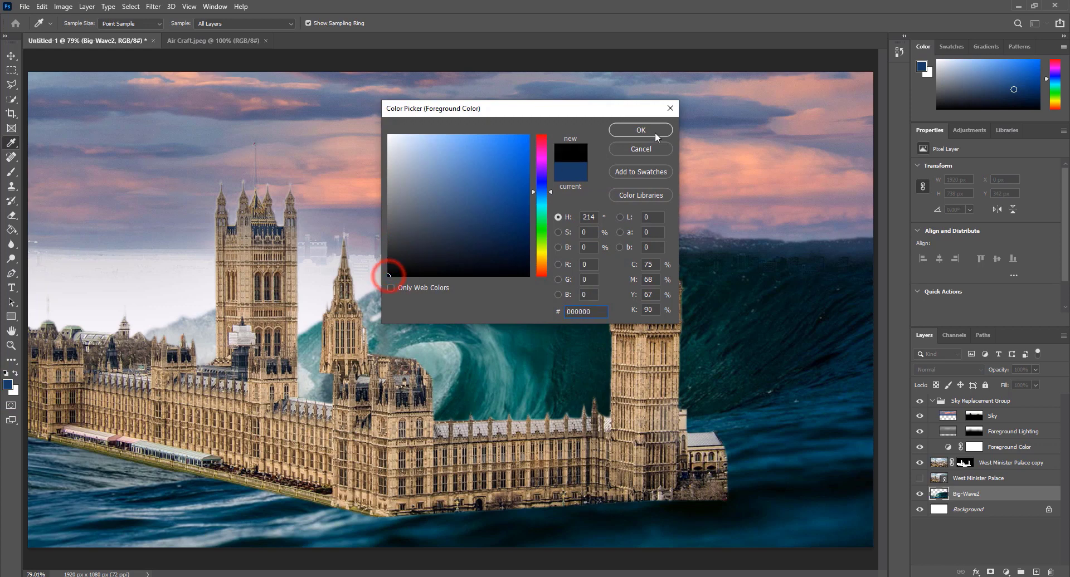
pyautogui.click(640, 130)
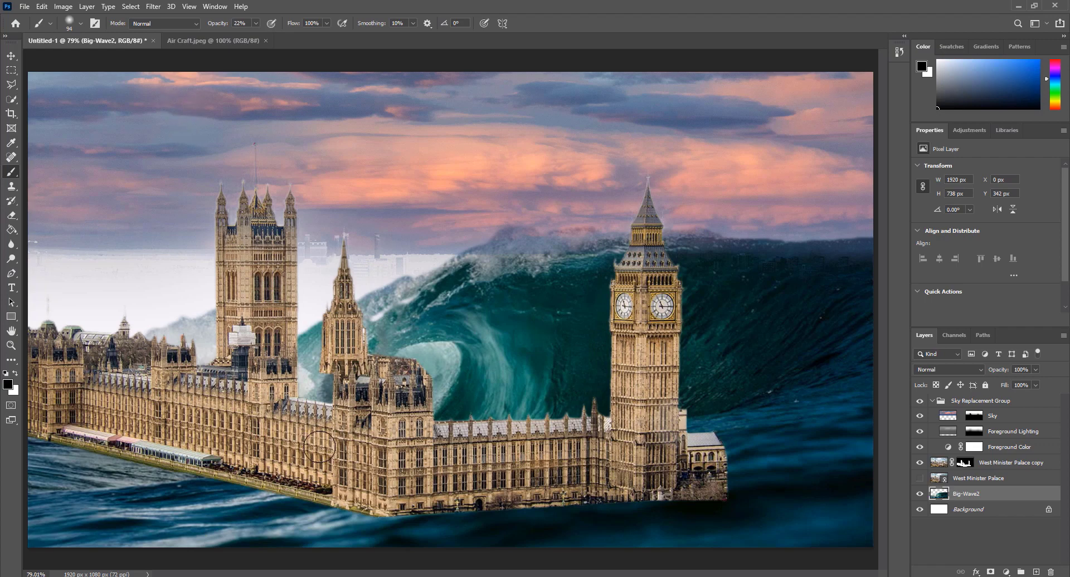
pyautogui.moveTo(473, 505)
pyautogui.mouseDown()
pyautogui.moveTo(279, 505)
pyautogui.moveTo(330, 507)
pyautogui.moveTo(219, 473)
pyautogui.moveTo(94, 458)
pyautogui.moveTo(101, 449)
pyautogui.moveTo(85, 440)
pyautogui.moveTo(83, 461)
pyautogui.moveTo(199, 474)
pyautogui.moveTo(137, 449)
pyautogui.mouseUp()
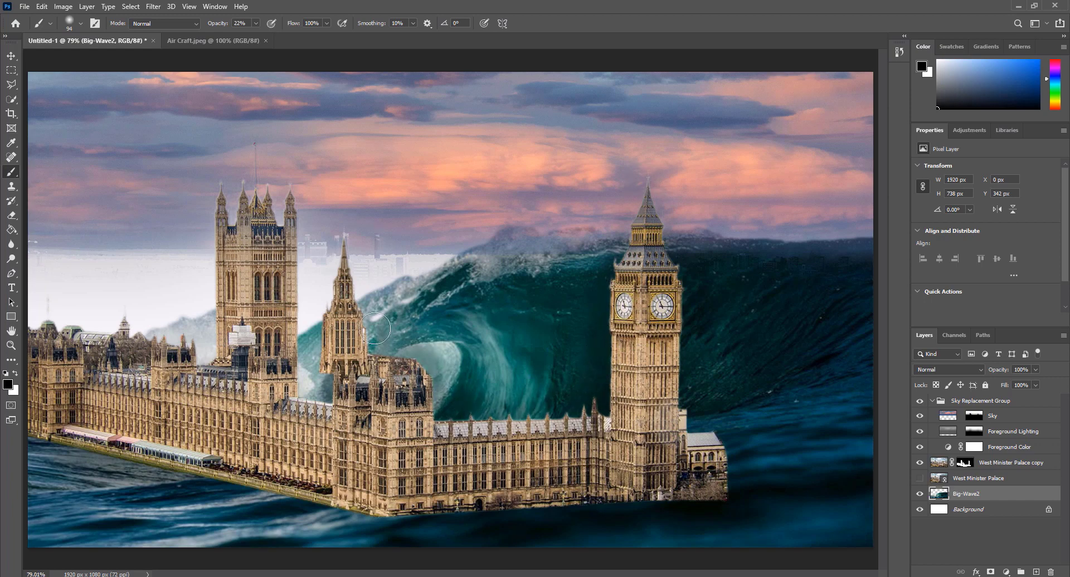
pyautogui.moveTo(364, 350)
pyautogui.mouseDown()
pyautogui.moveTo(333, 234)
pyautogui.moveTo(323, 307)
pyautogui.moveTo(338, 391)
pyautogui.moveTo(323, 396)
pyautogui.moveTo(331, 412)
pyautogui.moveTo(298, 360)
pyautogui.moveTo(306, 260)
pyautogui.moveTo(286, 186)
pyautogui.moveTo(235, 191)
pyautogui.moveTo(216, 253)
pyautogui.moveTo(216, 363)
pyautogui.moveTo(179, 317)
pyautogui.moveTo(170, 338)
pyautogui.moveTo(24, 316)
pyautogui.moveTo(63, 329)
pyautogui.moveTo(162, 319)
pyautogui.moveTo(73, 339)
pyautogui.mouseUp()
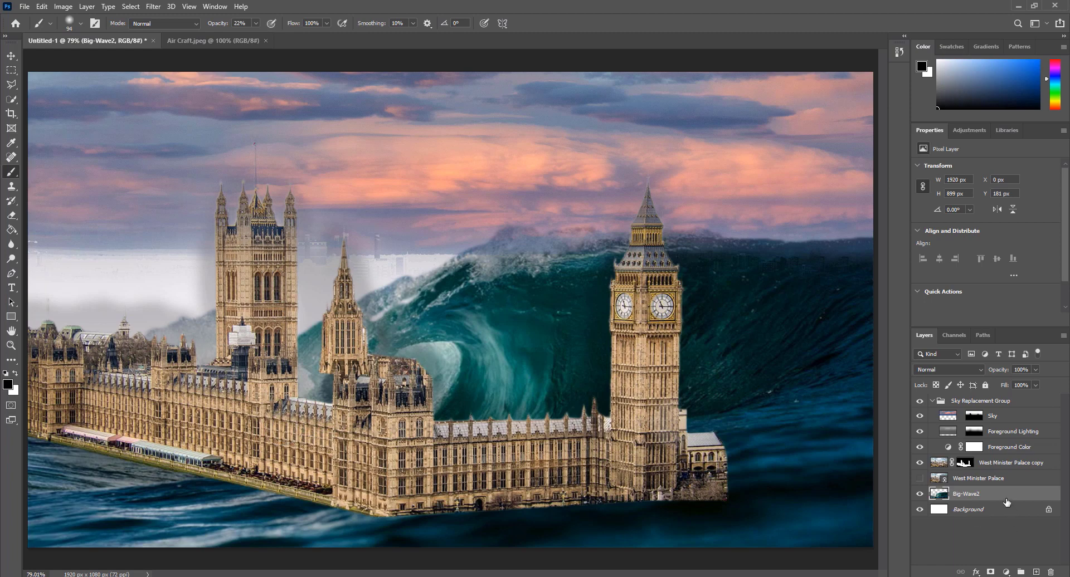
# Step: Darken the West Minister Palace copy layer with black brush strokes at 22% opacity over its facades, towers and base along the water
pyautogui.click(997, 469)
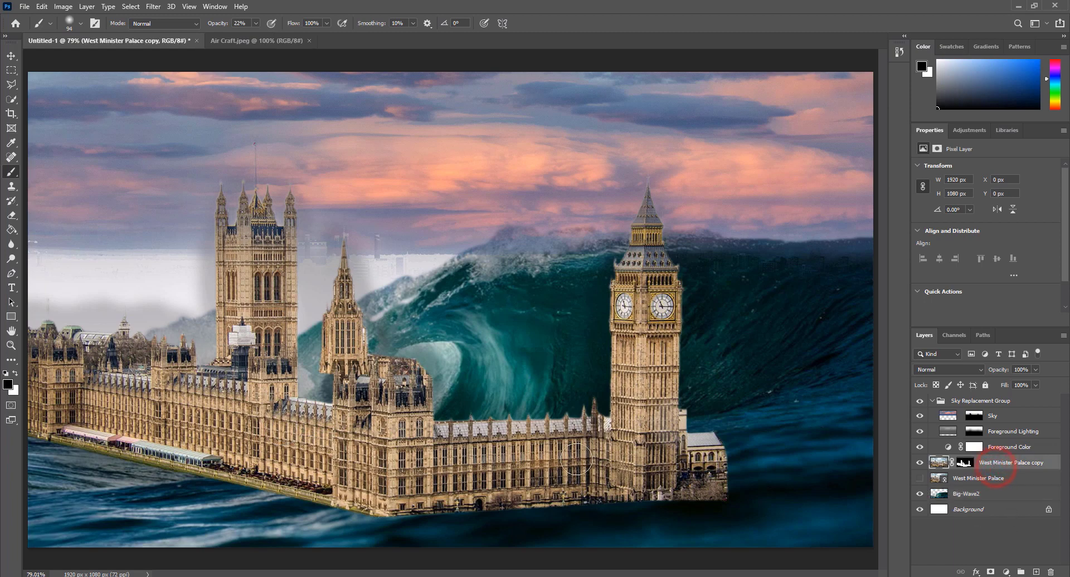
pyautogui.moveTo(576, 459)
pyautogui.mouseDown()
pyautogui.moveTo(526, 479)
pyautogui.moveTo(539, 490)
pyautogui.moveTo(628, 482)
pyautogui.moveTo(657, 453)
pyautogui.moveTo(649, 315)
pyautogui.moveTo(659, 350)
pyautogui.moveTo(644, 428)
pyautogui.moveTo(649, 313)
pyautogui.moveTo(614, 394)
pyautogui.moveTo(643, 277)
pyautogui.moveTo(646, 290)
pyautogui.moveTo(657, 286)
pyautogui.moveTo(677, 426)
pyautogui.moveTo(730, 468)
pyautogui.moveTo(671, 519)
pyautogui.moveTo(683, 480)
pyautogui.mouseUp()
pyautogui.moveTo(638, 415)
pyautogui.mouseDown()
pyautogui.moveTo(437, 438)
pyautogui.moveTo(449, 441)
pyautogui.mouseUp()
pyautogui.moveTo(528, 473)
pyautogui.mouseDown()
pyautogui.moveTo(471, 490)
pyautogui.moveTo(442, 461)
pyautogui.moveTo(393, 477)
pyautogui.mouseUp()
pyautogui.moveTo(389, 406)
pyautogui.mouseDown()
pyautogui.moveTo(429, 482)
pyautogui.moveTo(348, 476)
pyautogui.moveTo(301, 491)
pyautogui.moveTo(217, 479)
pyautogui.moveTo(184, 446)
pyautogui.moveTo(134, 429)
pyautogui.moveTo(100, 440)
pyautogui.moveTo(45, 432)
pyautogui.moveTo(26, 379)
pyautogui.moveTo(34, 331)
pyautogui.mouseUp()
pyautogui.moveTo(143, 366)
pyautogui.mouseDown()
pyautogui.moveTo(208, 411)
pyautogui.moveTo(62, 391)
pyautogui.moveTo(489, 479)
pyautogui.moveTo(369, 498)
pyautogui.moveTo(415, 481)
pyautogui.mouseUp()
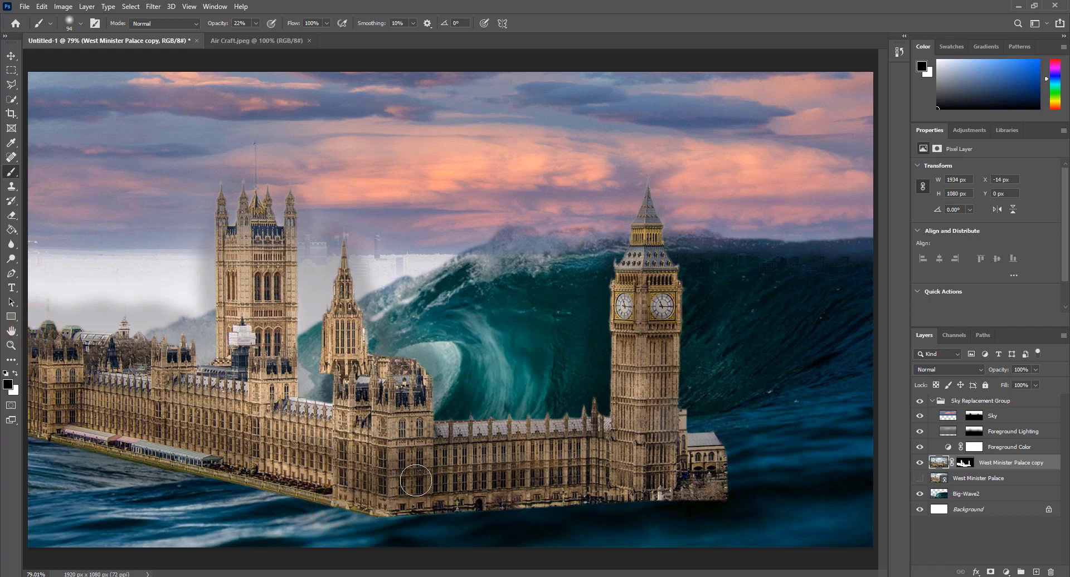
pyautogui.moveTo(574, 427)
pyautogui.mouseDown()
pyautogui.moveTo(351, 437)
pyautogui.moveTo(258, 268)
pyautogui.moveTo(283, 234)
pyautogui.moveTo(268, 242)
pyautogui.mouseUp()
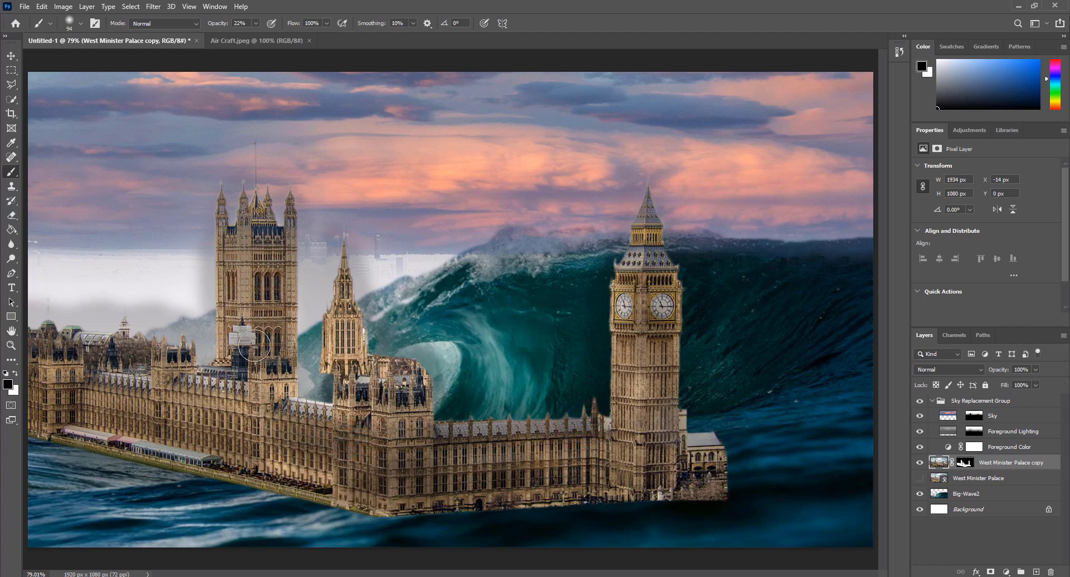
pyautogui.moveTo(255, 346)
pyautogui.mouseDown()
pyautogui.moveTo(206, 262)
pyautogui.moveTo(283, 227)
pyautogui.moveTo(239, 391)
pyautogui.moveTo(203, 387)
pyautogui.moveTo(337, 409)
pyautogui.moveTo(343, 290)
pyautogui.moveTo(346, 376)
pyautogui.moveTo(362, 390)
pyautogui.moveTo(351, 491)
pyautogui.moveTo(385, 485)
pyautogui.mouseUp()
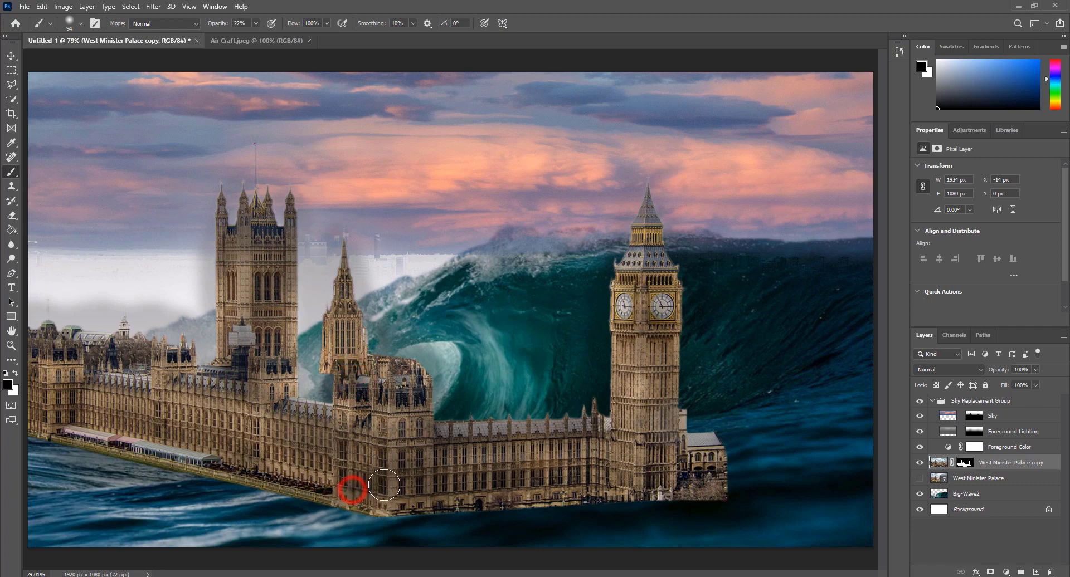
pyautogui.moveTo(453, 545)
pyautogui.mouseDown()
pyautogui.moveTo(402, 555)
pyautogui.moveTo(356, 530)
pyautogui.moveTo(64, 439)
pyautogui.moveTo(130, 461)
pyautogui.mouseUp()
pyautogui.moveTo(33, 438)
pyautogui.mouseDown()
pyautogui.moveTo(198, 492)
pyautogui.moveTo(221, 476)
pyautogui.moveTo(478, 512)
pyautogui.moveTo(531, 508)
pyautogui.moveTo(484, 513)
pyautogui.moveTo(754, 490)
pyautogui.moveTo(734, 502)
pyautogui.moveTo(739, 476)
pyautogui.moveTo(731, 487)
pyautogui.moveTo(723, 482)
pyautogui.moveTo(726, 446)
pyautogui.mouseUp()
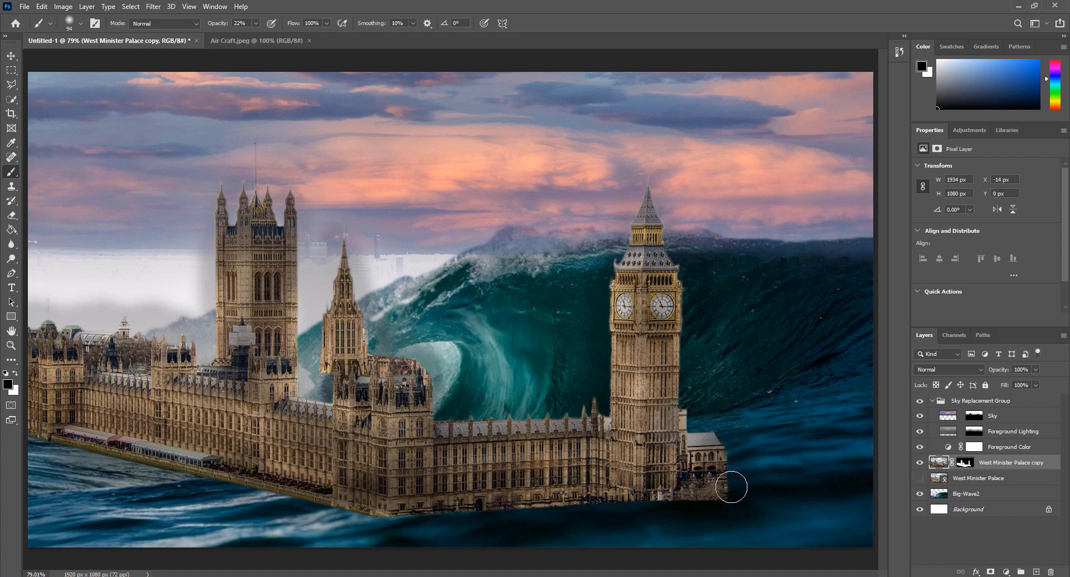
pyautogui.moveTo(733, 420)
pyautogui.mouseDown()
pyautogui.moveTo(740, 501)
pyautogui.moveTo(733, 468)
pyautogui.moveTo(707, 511)
pyautogui.moveTo(728, 429)
pyautogui.moveTo(726, 521)
pyautogui.moveTo(748, 509)
pyautogui.moveTo(719, 499)
pyautogui.moveTo(659, 520)
pyautogui.moveTo(673, 516)
pyautogui.moveTo(595, 518)
pyautogui.moveTo(597, 497)
pyautogui.mouseUp()
pyautogui.click(536, 505)
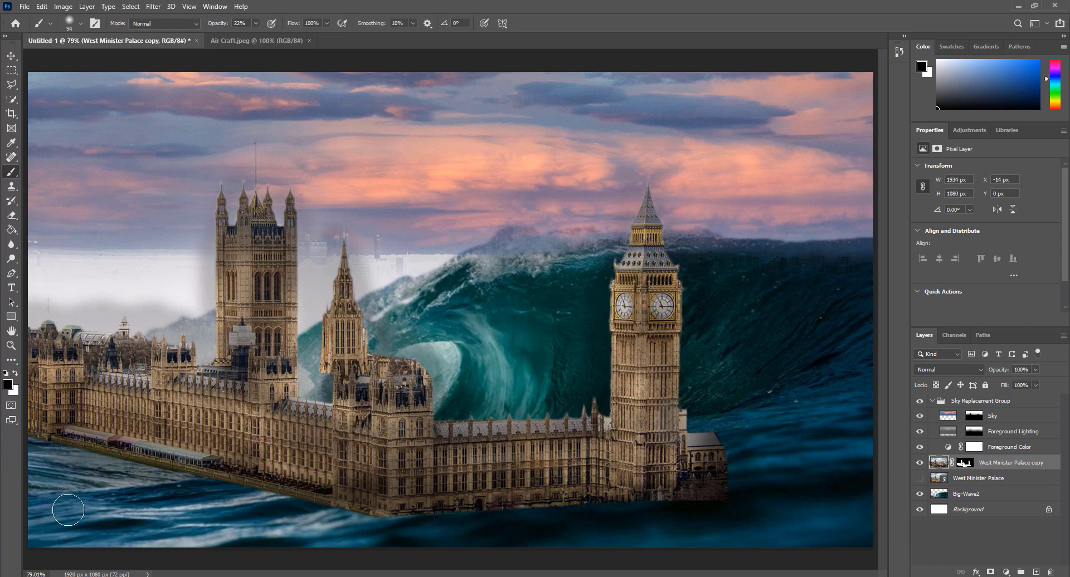
pyautogui.click(324, 370)
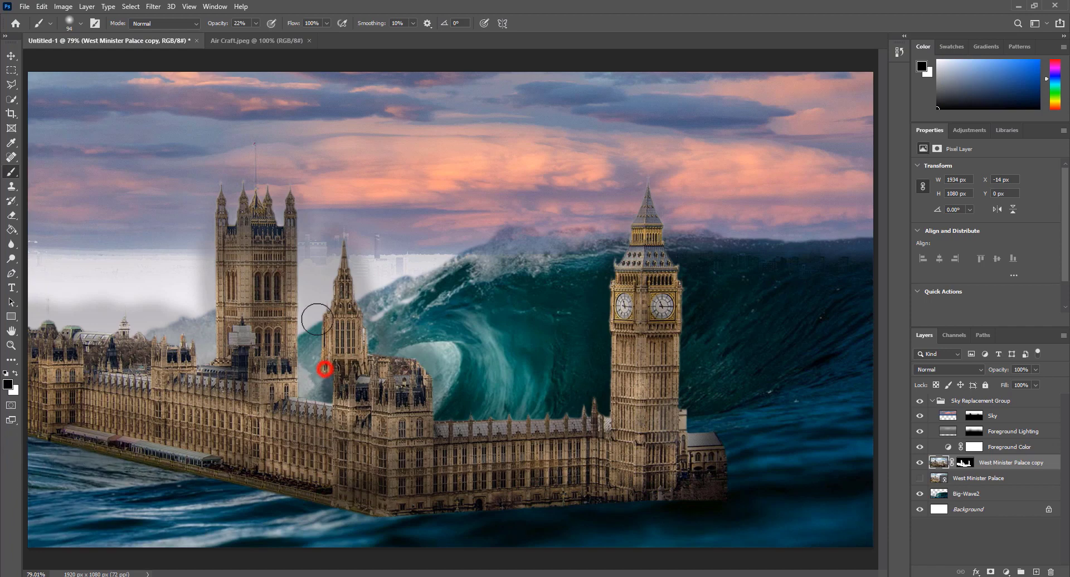
pyautogui.click(344, 393)
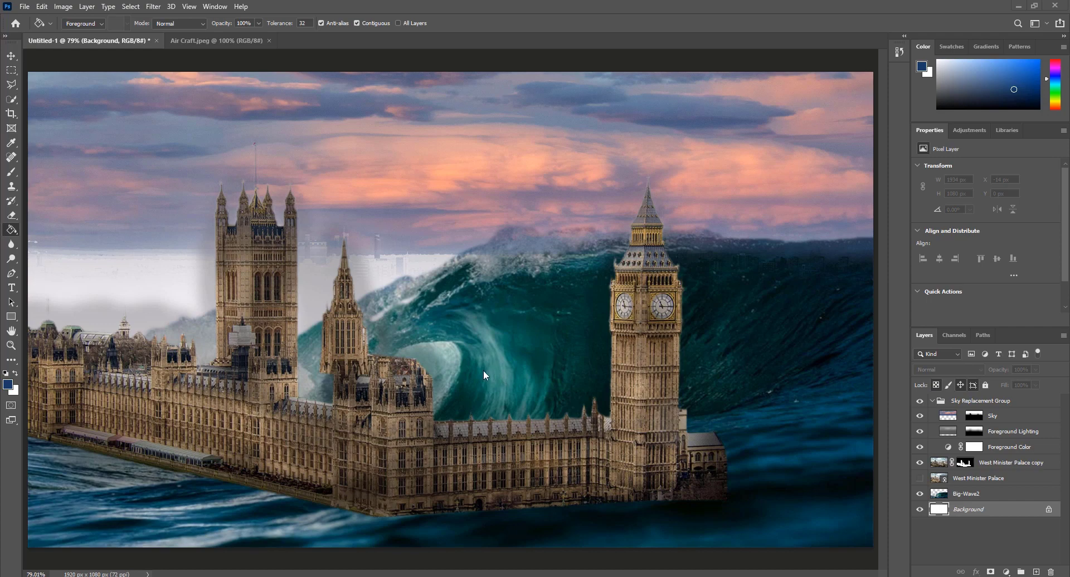
# Step: Add a new layer directly above the Background and fill it with the blue foreground colour #1a3b66
pyautogui.click(7, 387)
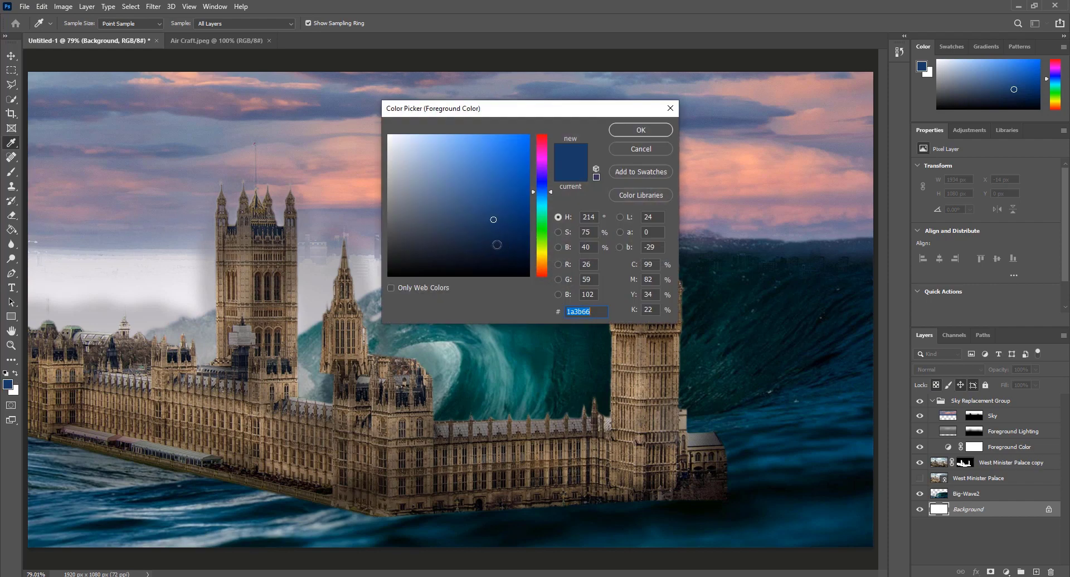
pyautogui.click(621, 134)
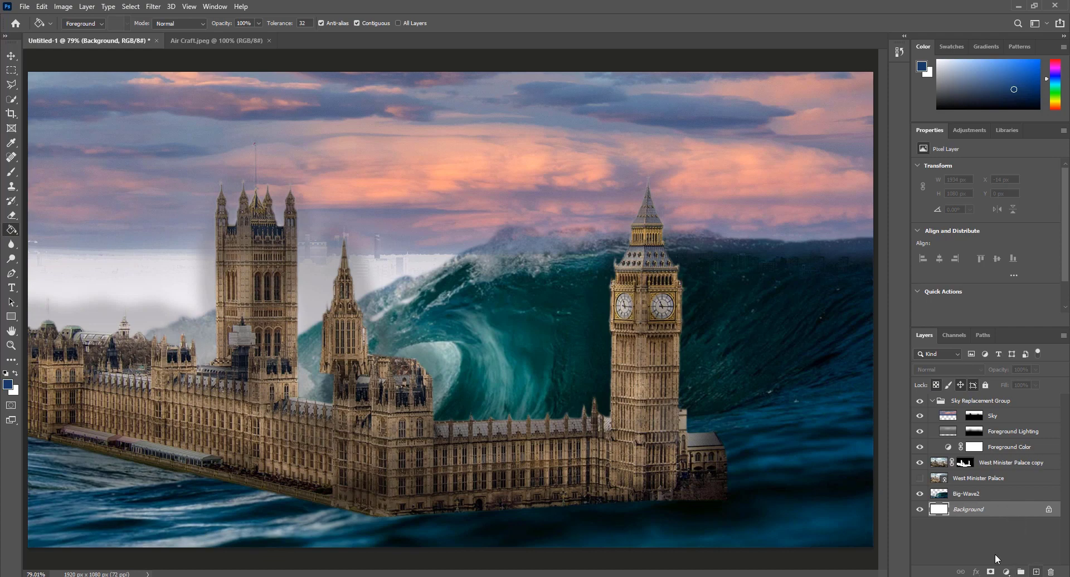
pyautogui.click(1036, 572)
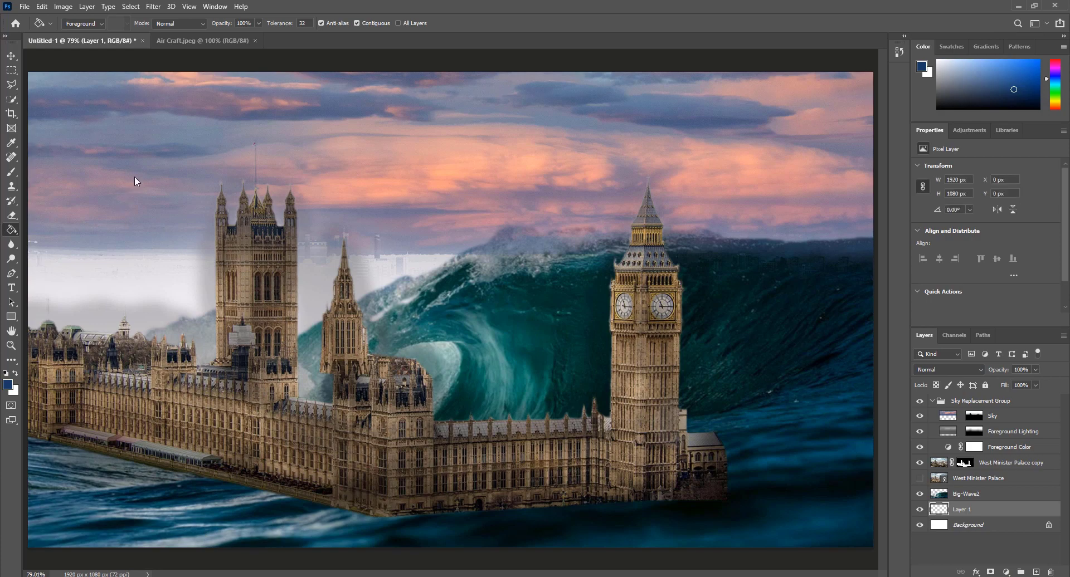
pyautogui.click(135, 178)
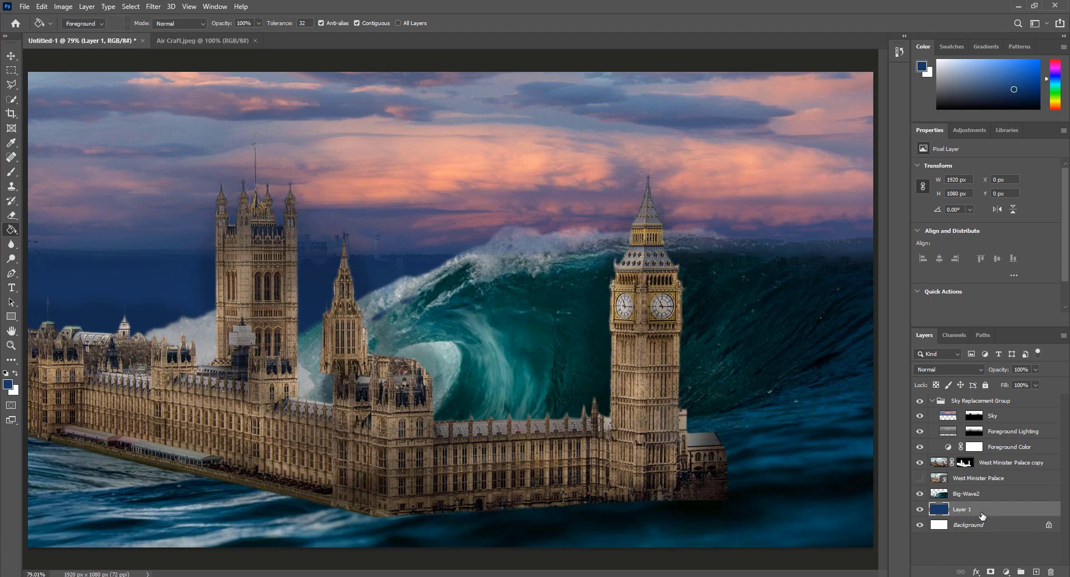
# Step: Move the blue Layer 1 to the top of the layer stack and set its blend mode to Hard Light
pyautogui.moveTo(982, 516); pyautogui.dragTo(992, 391)
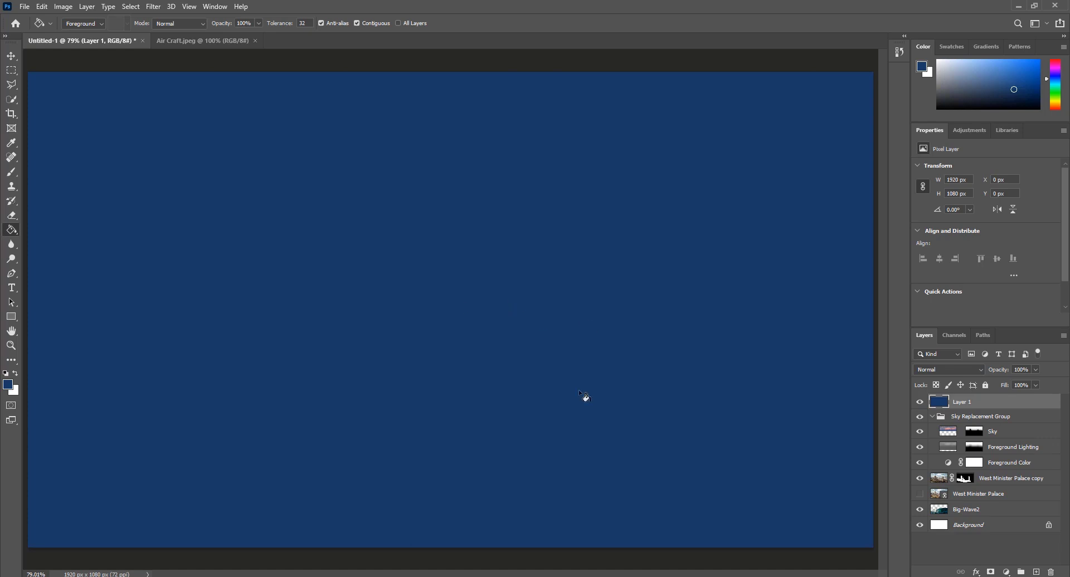
pyautogui.click(11, 56)
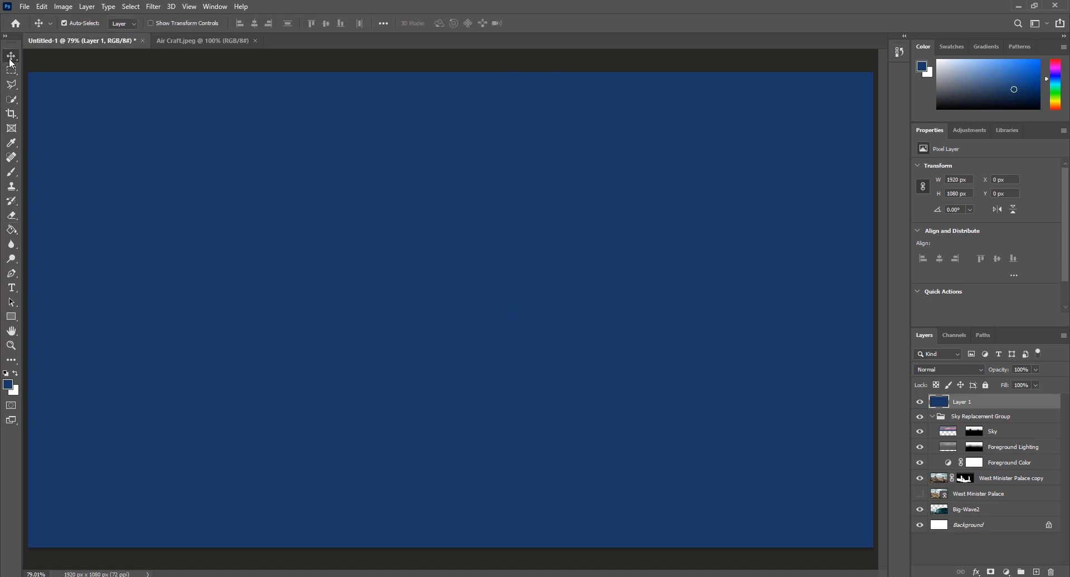
pyautogui.click(924, 370)
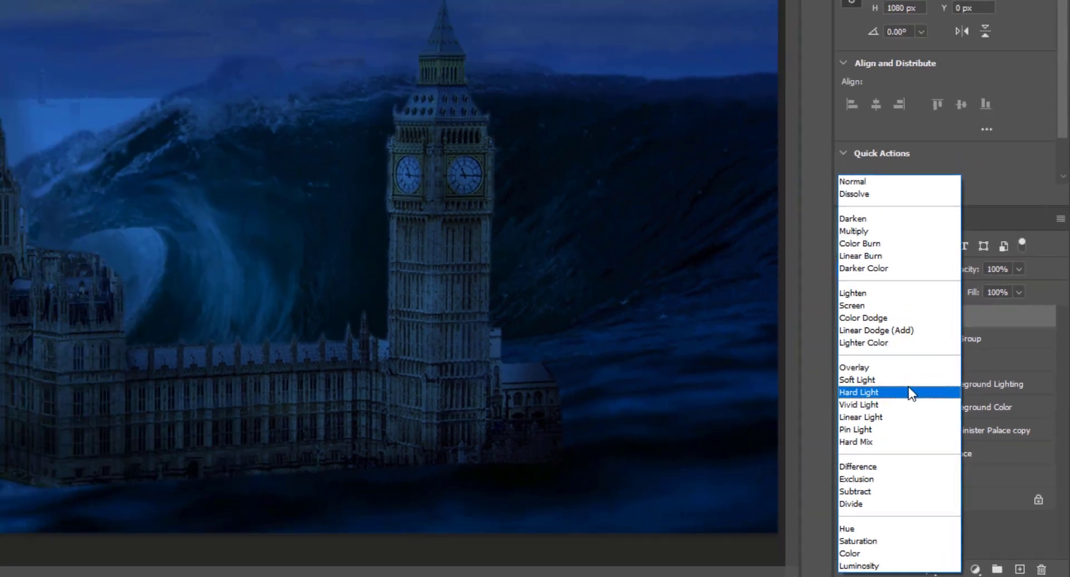
pyautogui.click(856, 326)
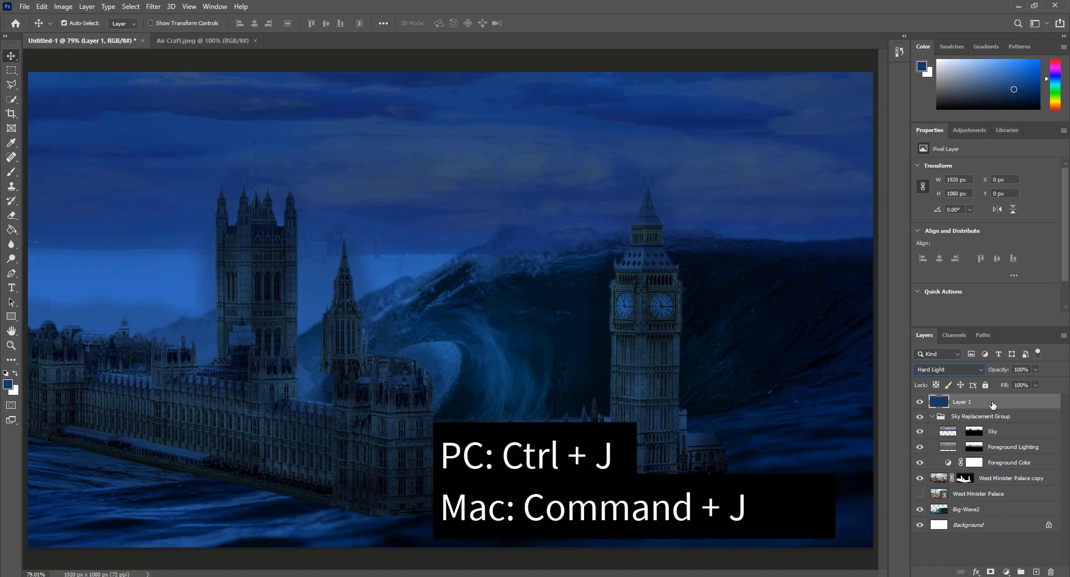
# Step: Duplicate the blue Layer 1 and set the copy's blend mode to Overlay
pyautogui.hotkey('ctrl', 'j')
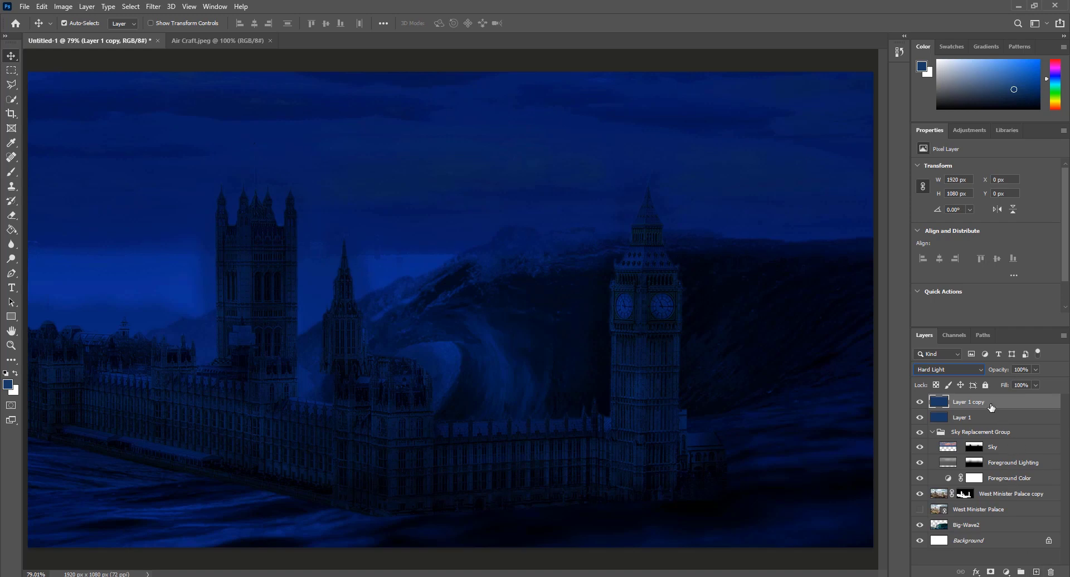
pyautogui.click(951, 371)
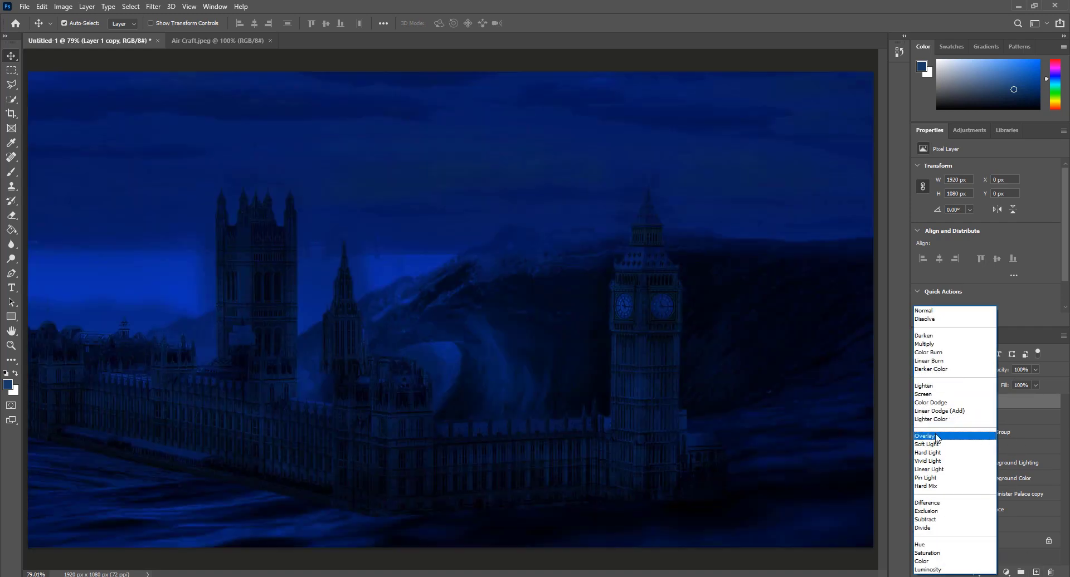
pyautogui.click(936, 439)
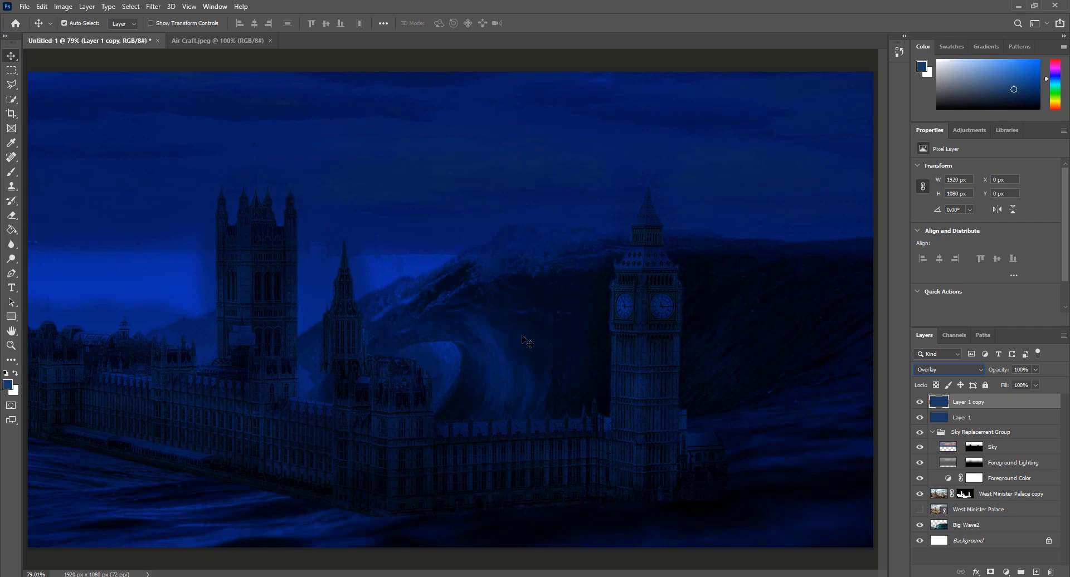
# Step: Try Layer 1 below the West Minister Palace copy and inside the Sky Replacement Group, and return it to just beneath Layer 1 copy
pyautogui.click(966, 422)
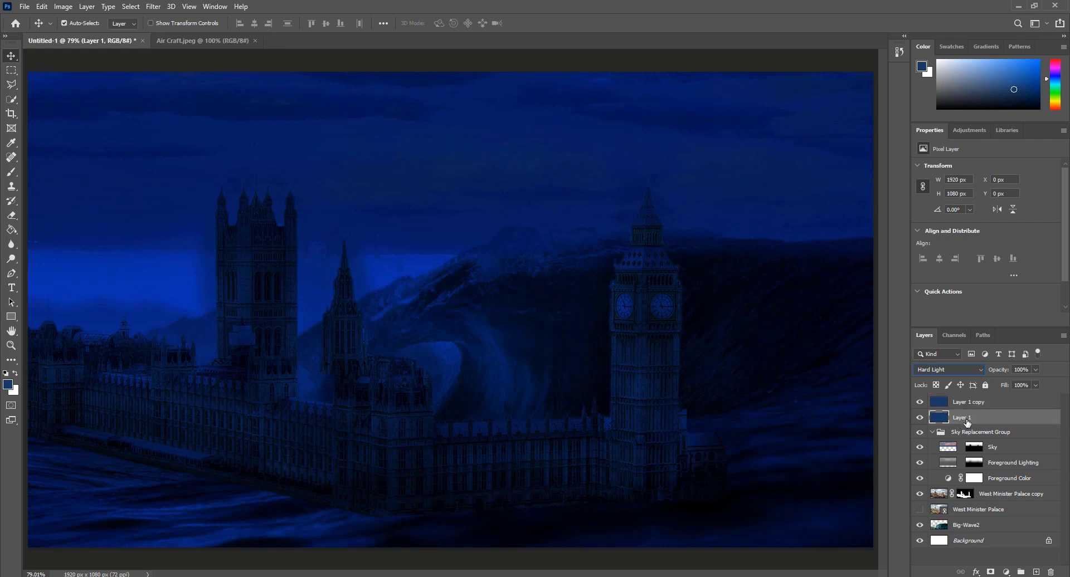
pyautogui.moveTo(966, 423); pyautogui.dragTo(980, 505)
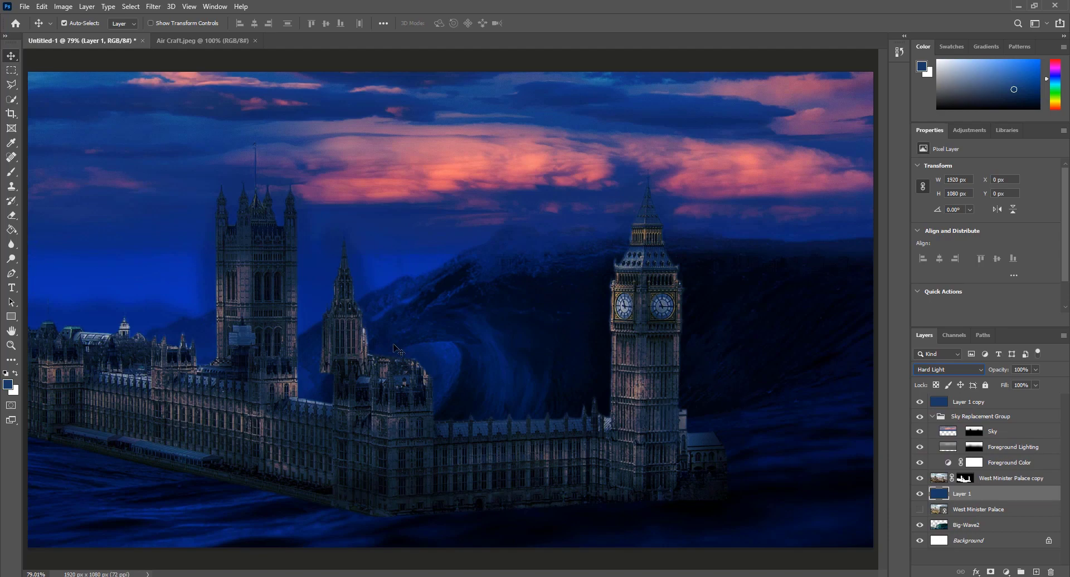
pyautogui.moveTo(996, 496); pyautogui.dragTo(1026, 454)
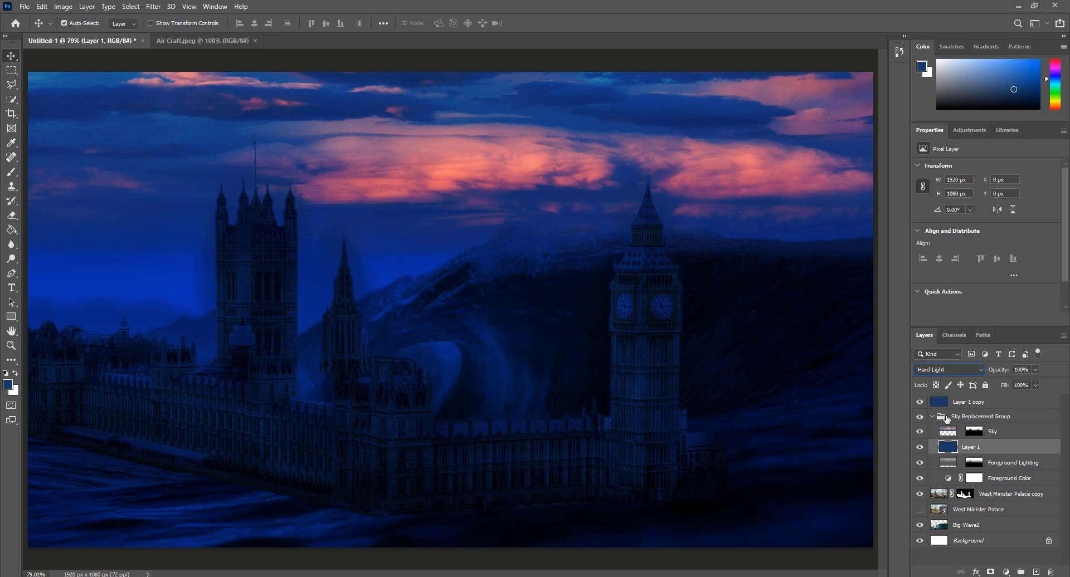
pyautogui.moveTo(1004, 447); pyautogui.dragTo(997, 412)
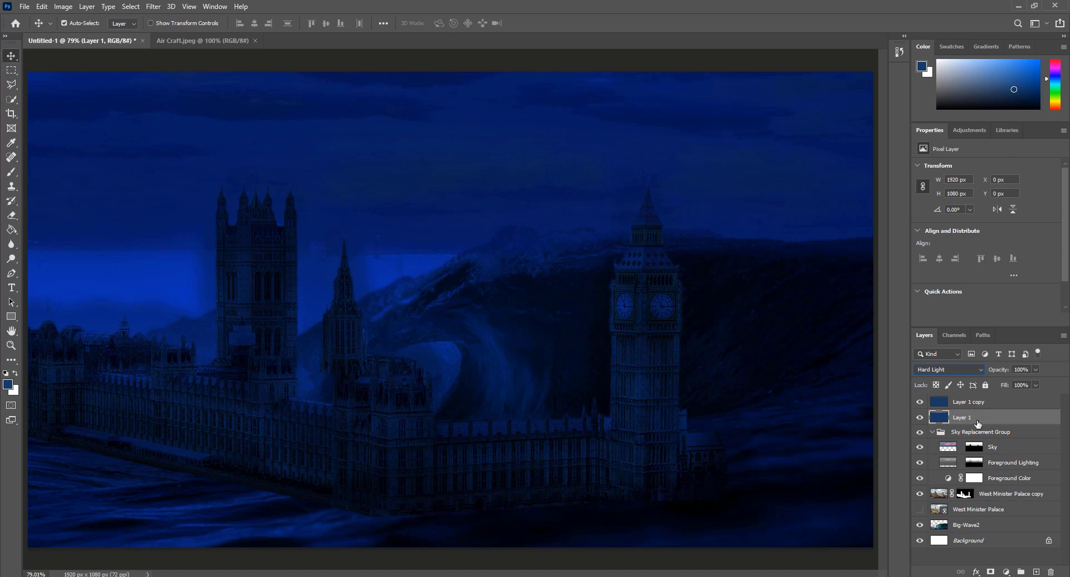
# Step: Group all layers from Big-Wave2 up to Layer 1 copy, keeping the default name, Pass Through mode and 100% opacity
pyautogui.click(978, 532)
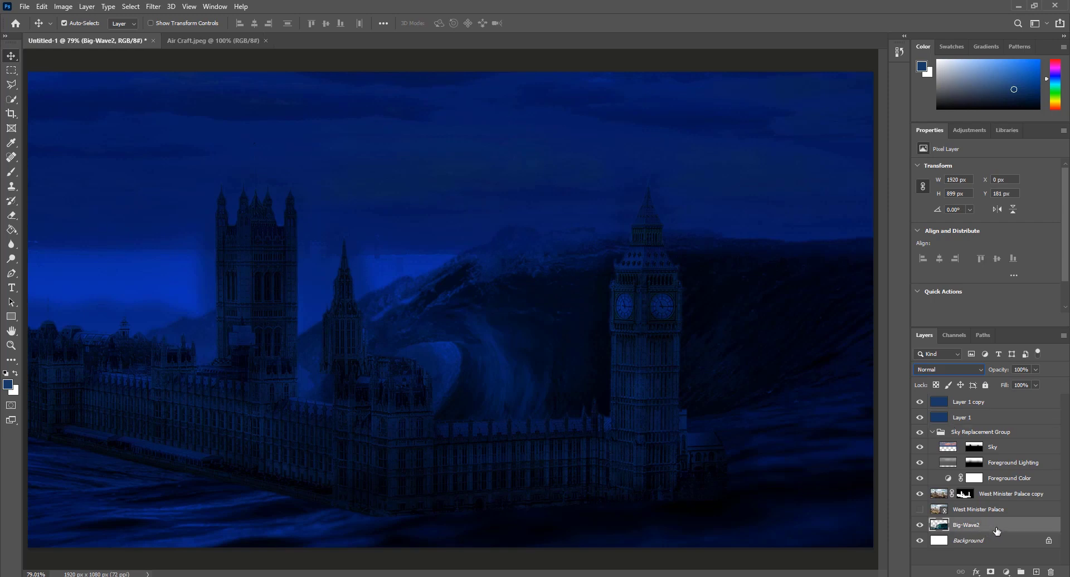
pyautogui.keyDown('shift'); pyautogui.click(980, 406); pyautogui.keyUp('shift')
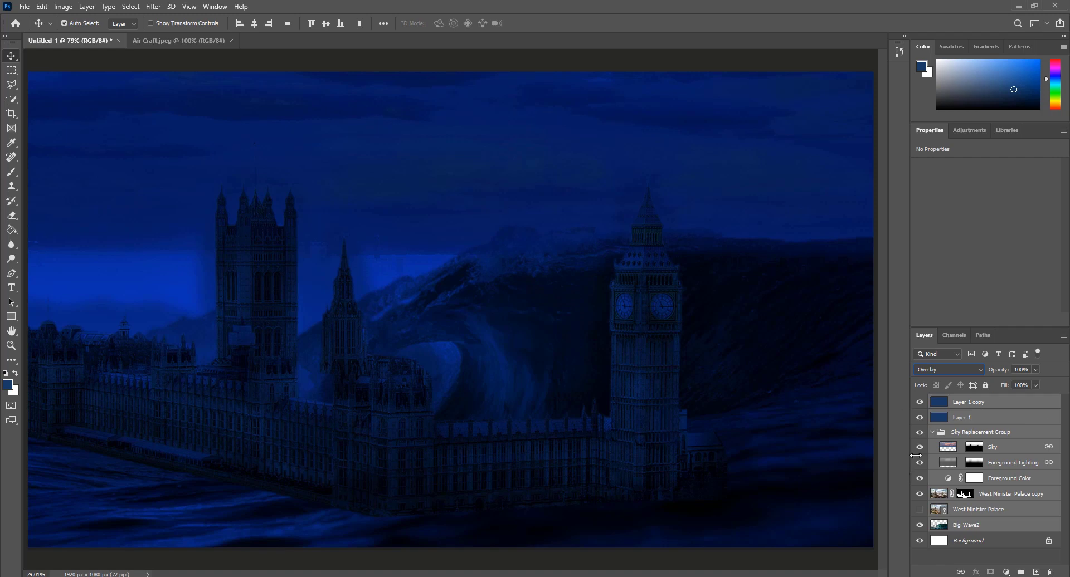
pyautogui.rightClick(992, 429)
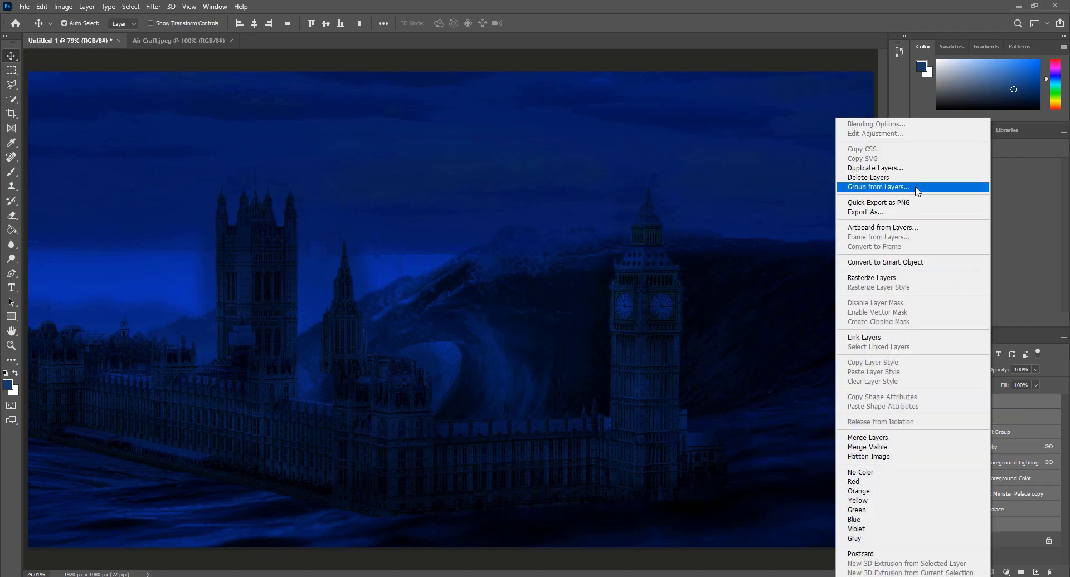
pyautogui.click(878, 187)
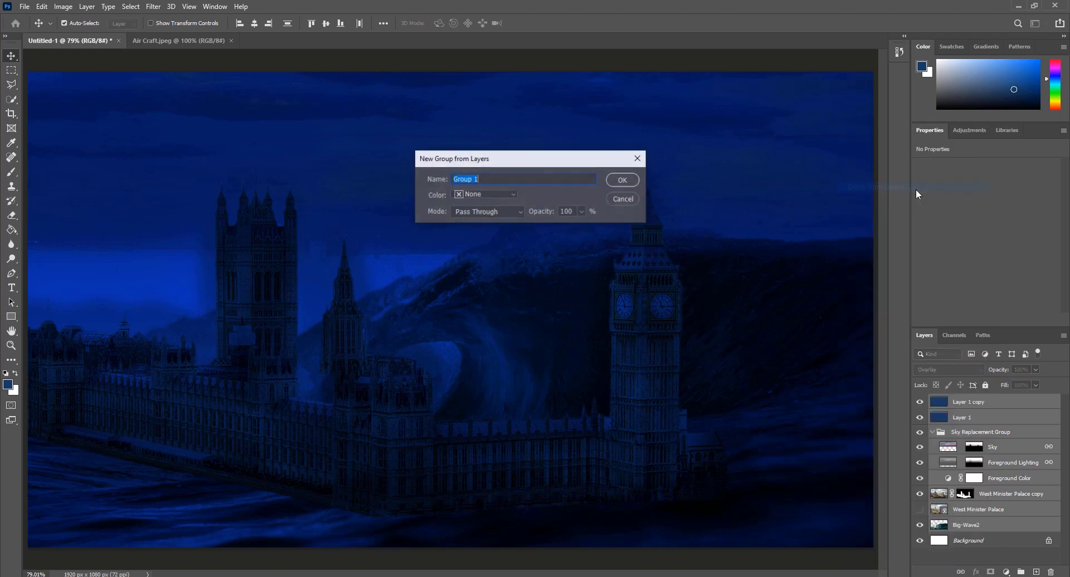
pyautogui.click(621, 184)
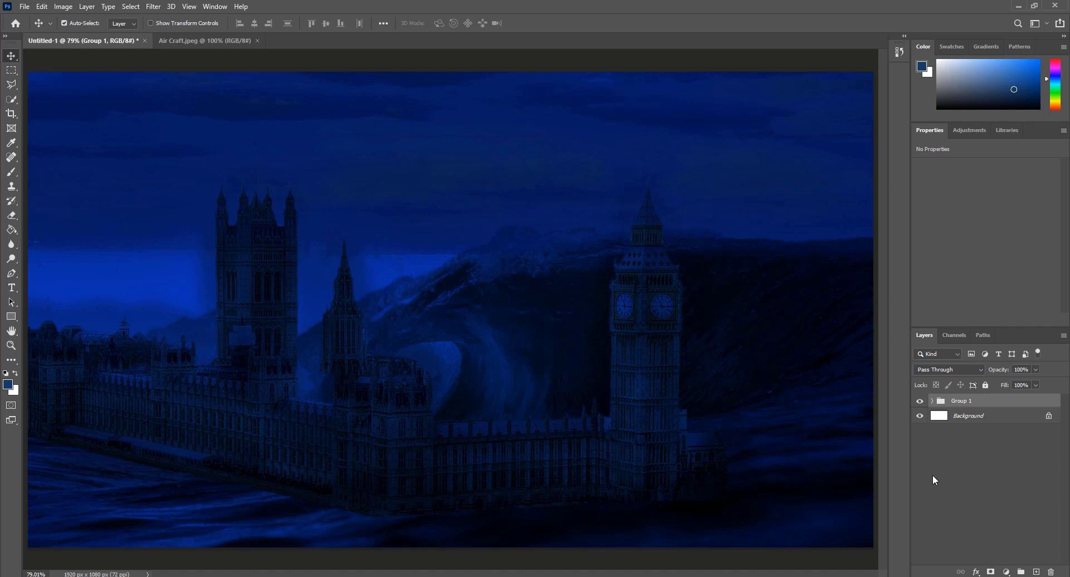
# Step: Add a Brightness/Contrast adjustment layer above Group 1 with brightness 118 and contrast 23
pyautogui.click(1006, 573)
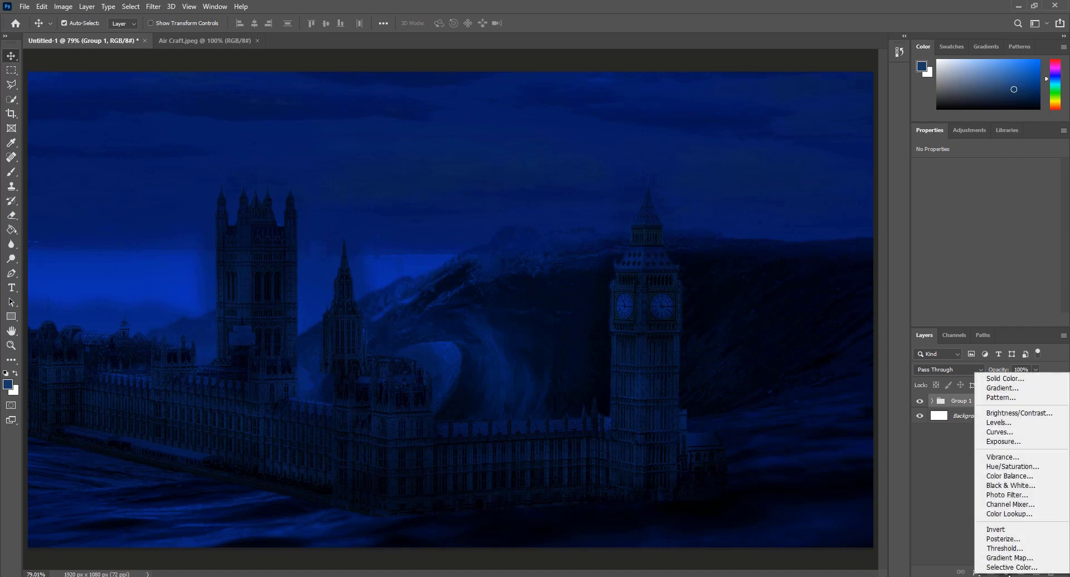
pyautogui.click(1027, 413)
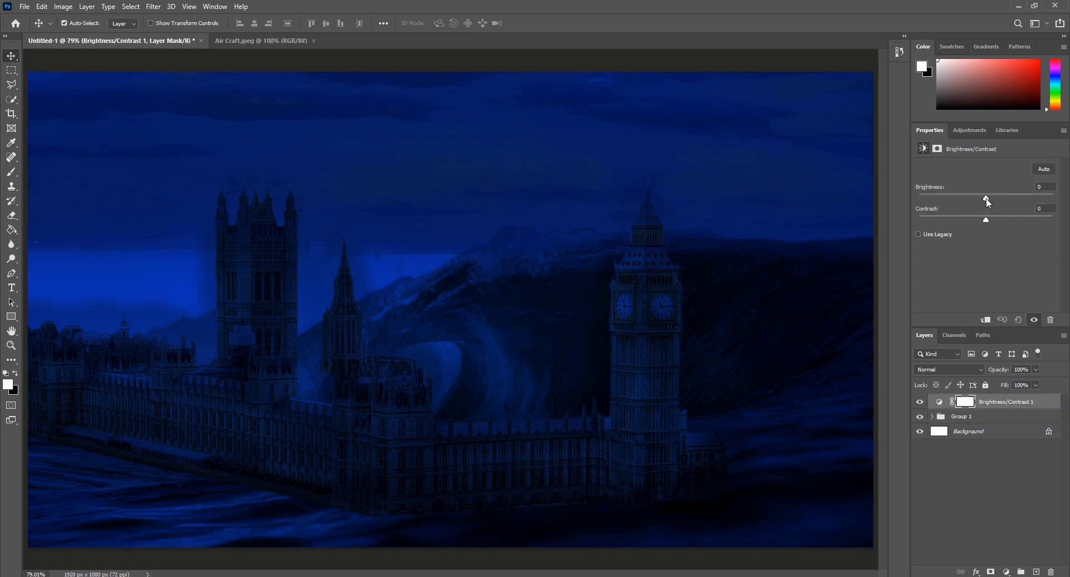
pyautogui.moveTo(986, 199); pyautogui.dragTo(1036, 199)
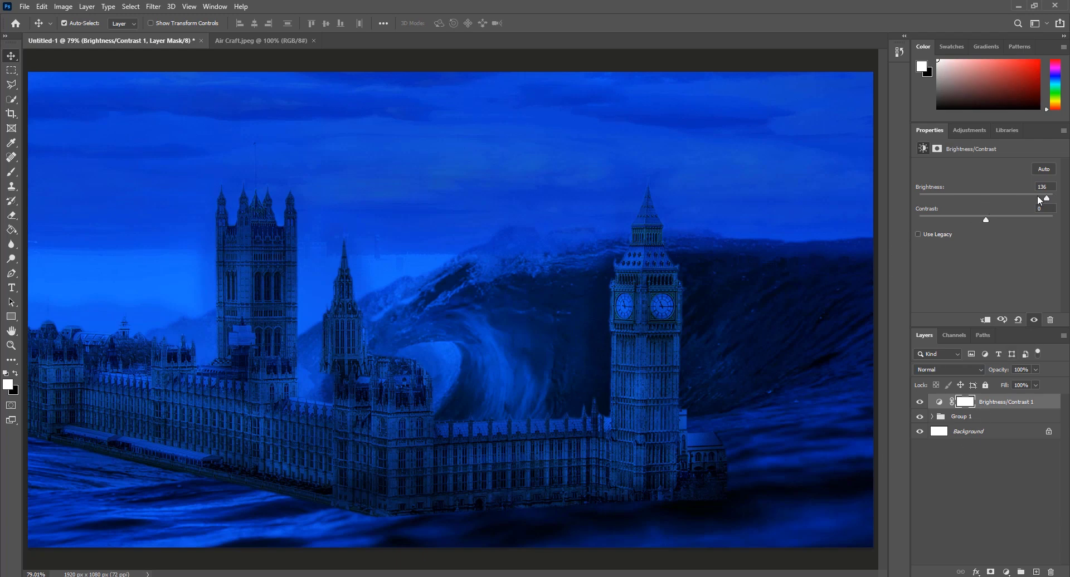
pyautogui.moveTo(1040, 200); pyautogui.dragTo(1036, 204)
pyautogui.moveTo(968, 221); pyautogui.dragTo(992, 221)
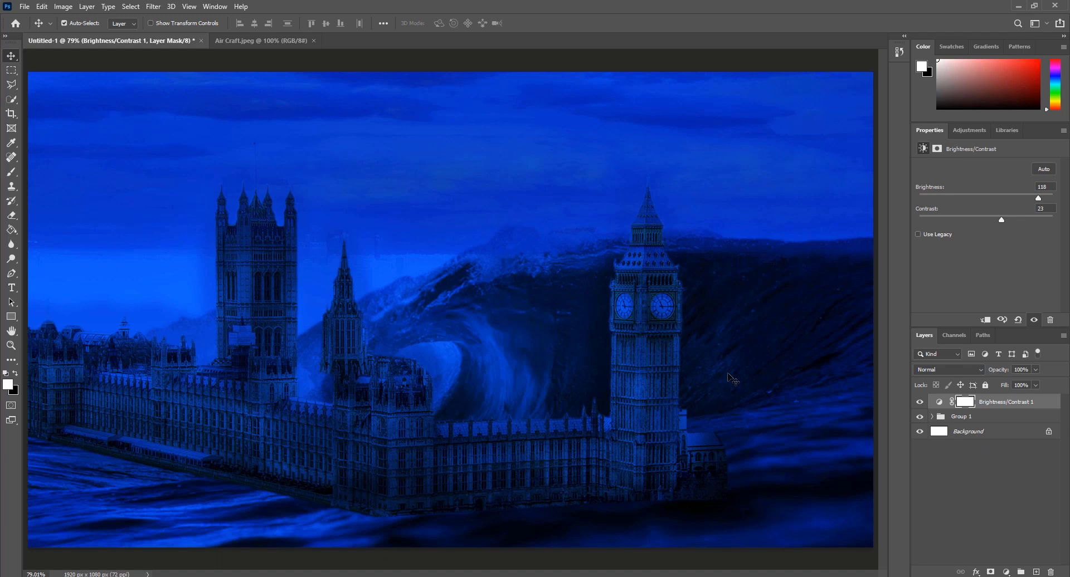
# Step: Open the Air Craft image from the London folder as a separate document
pyautogui.click(24, 6)
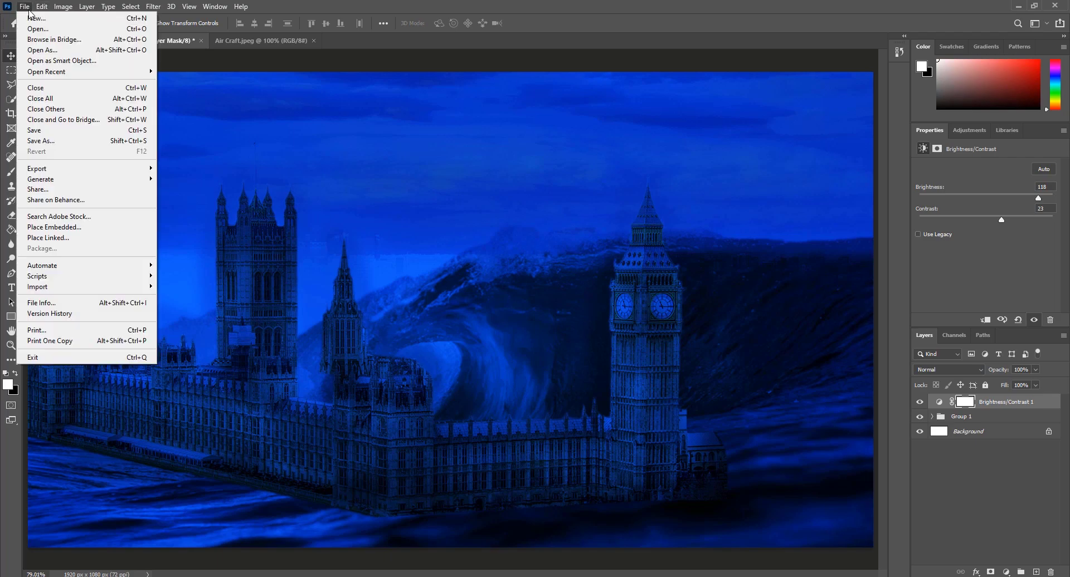
pyautogui.click(33, 29)
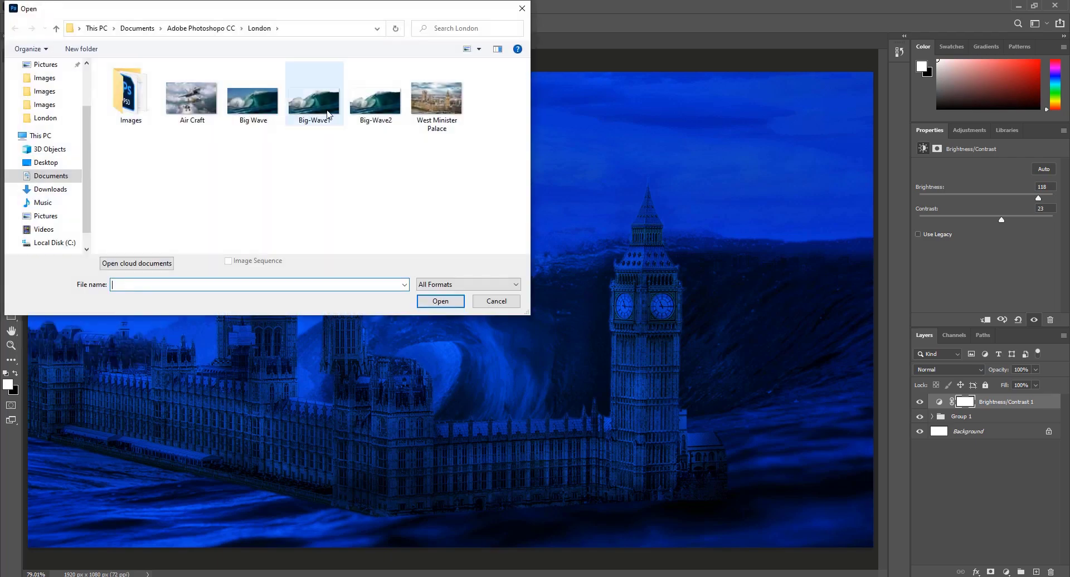
pyautogui.click(195, 103)
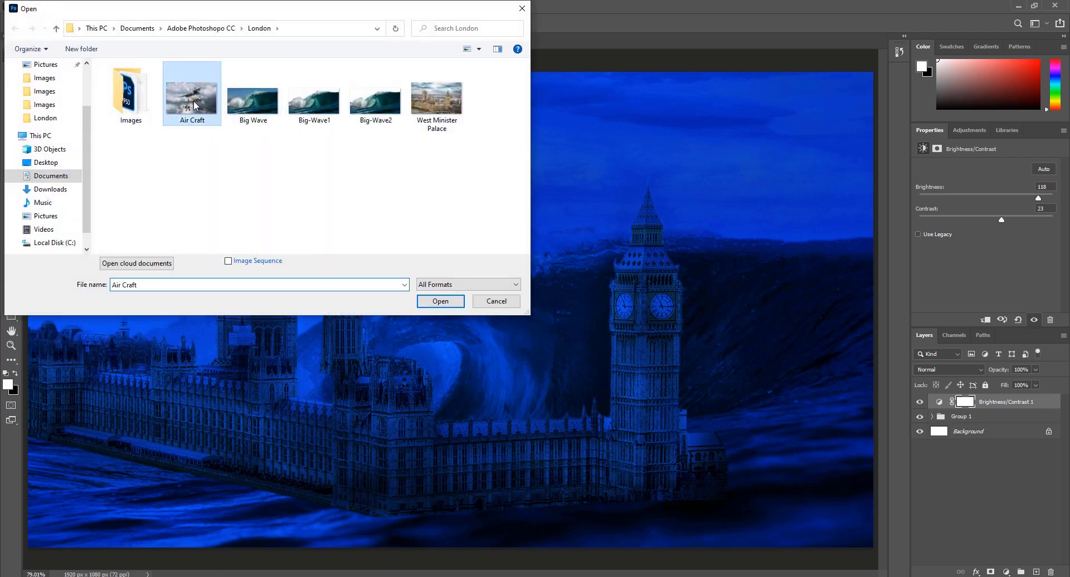
pyautogui.click(439, 303)
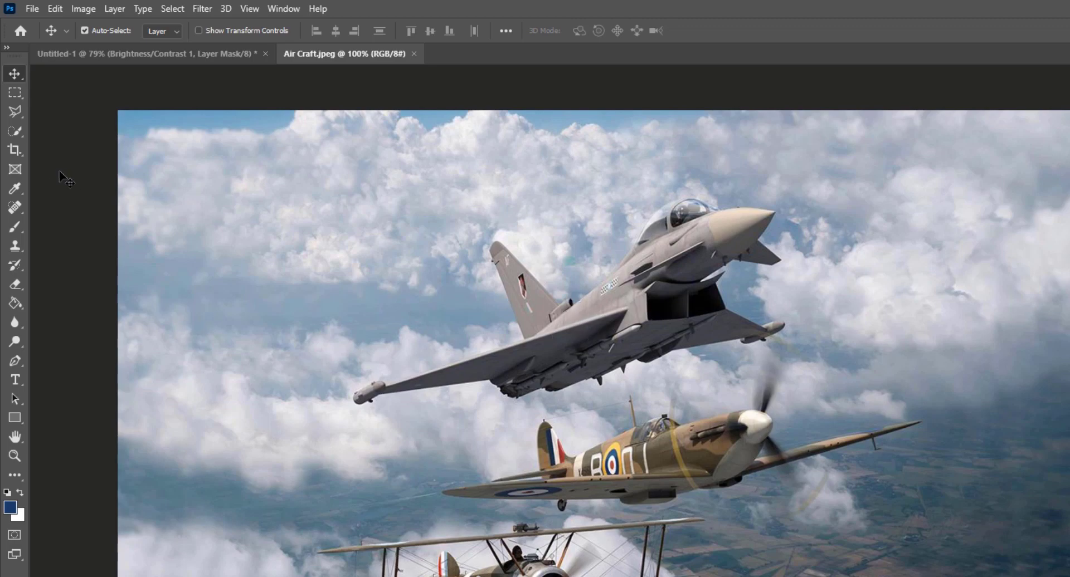
# Step: Select the grey fighter jet in the Air Craft photo with the Quick Selection Tool, and clear the selection
pyautogui.click(16, 132)
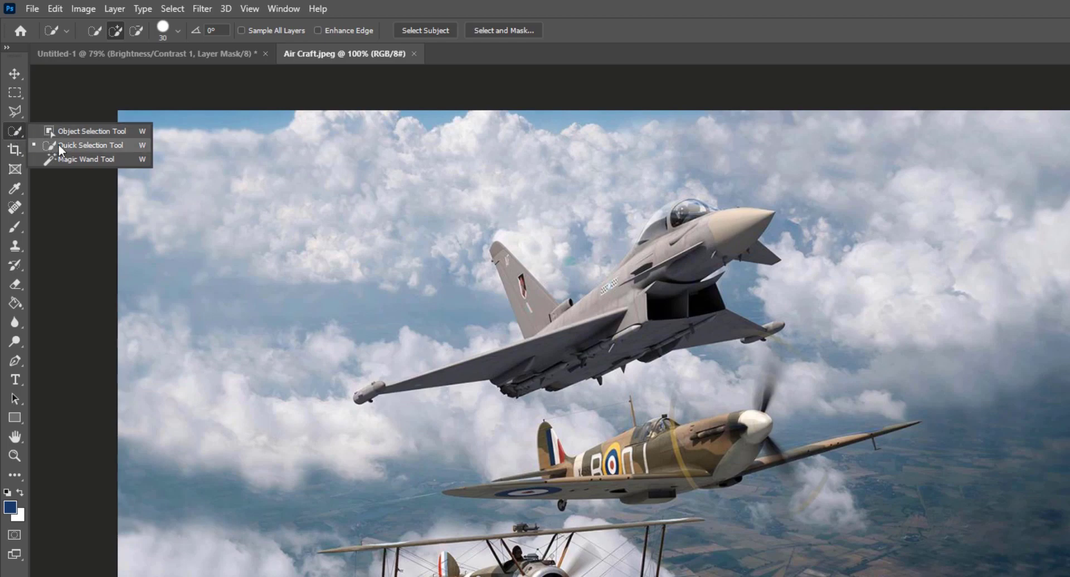
pyautogui.click(74, 146)
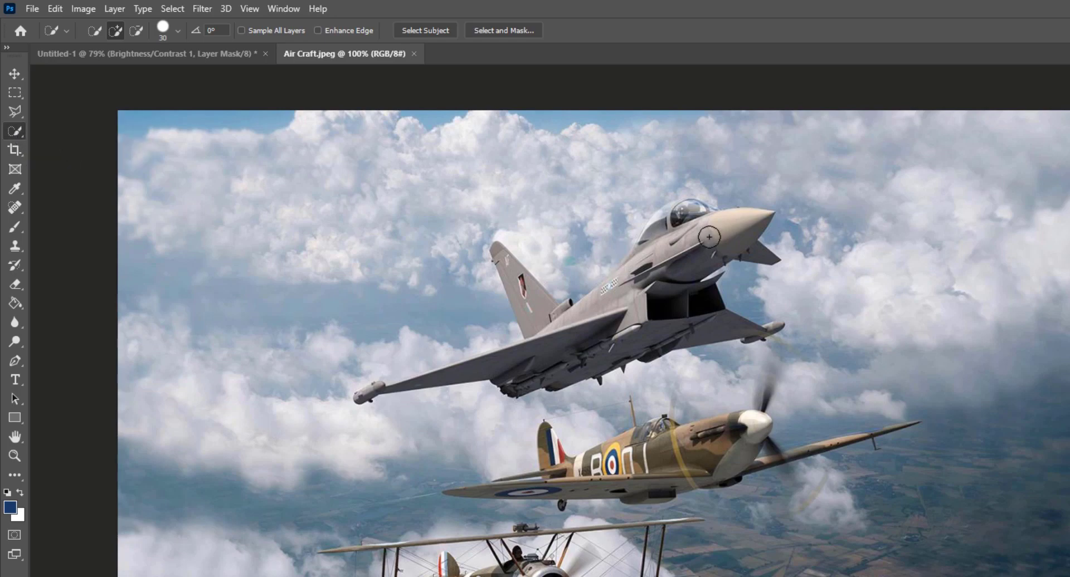
pyautogui.moveTo(709, 237)
pyautogui.mouseDown()
pyautogui.moveTo(663, 284)
pyautogui.moveTo(603, 318)
pyautogui.mouseUp()
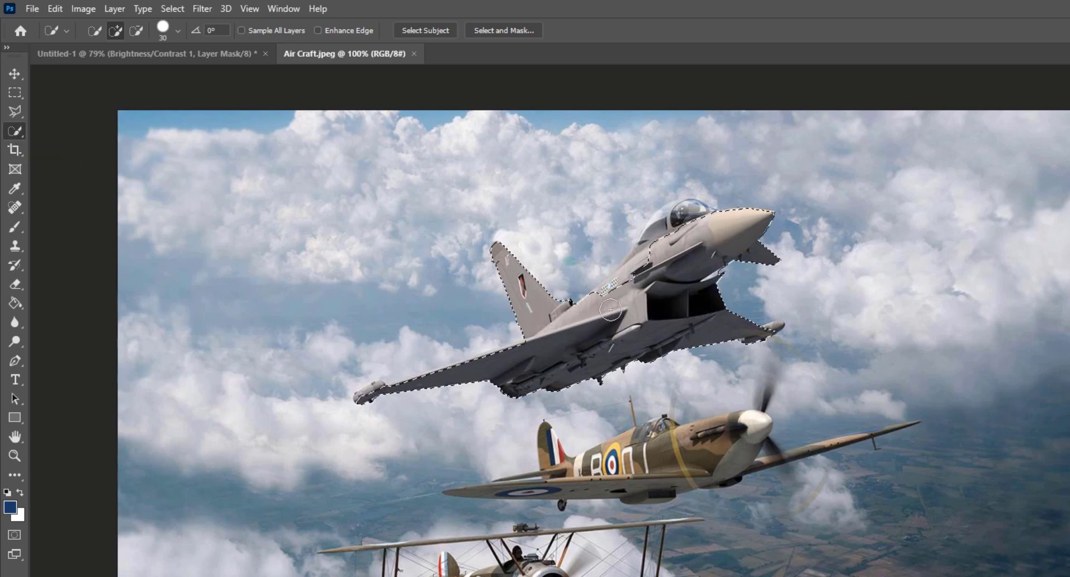
pyautogui.click(629, 284)
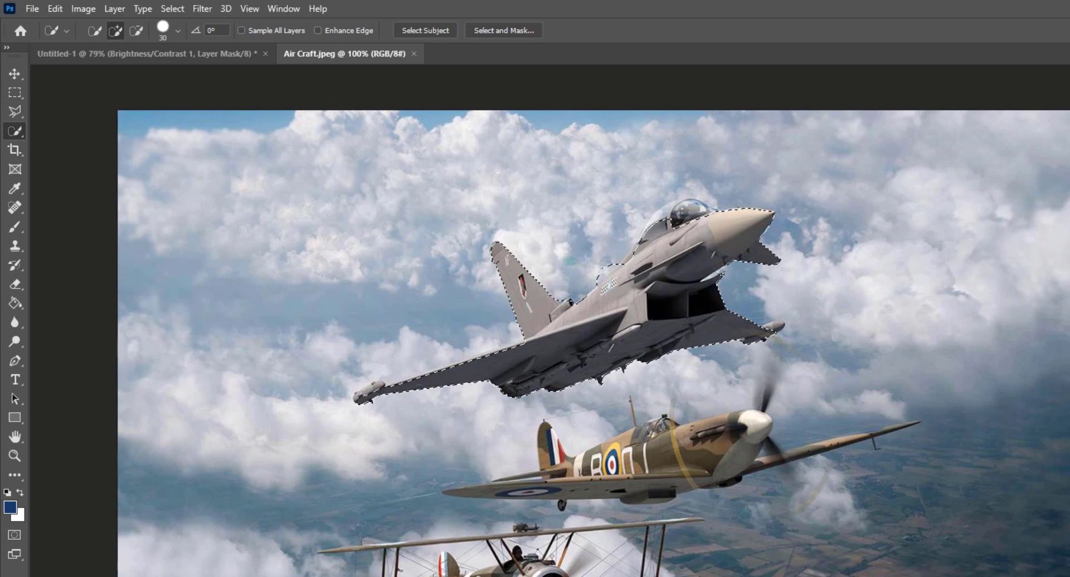
pyautogui.hotkey('ctrl', 'd')
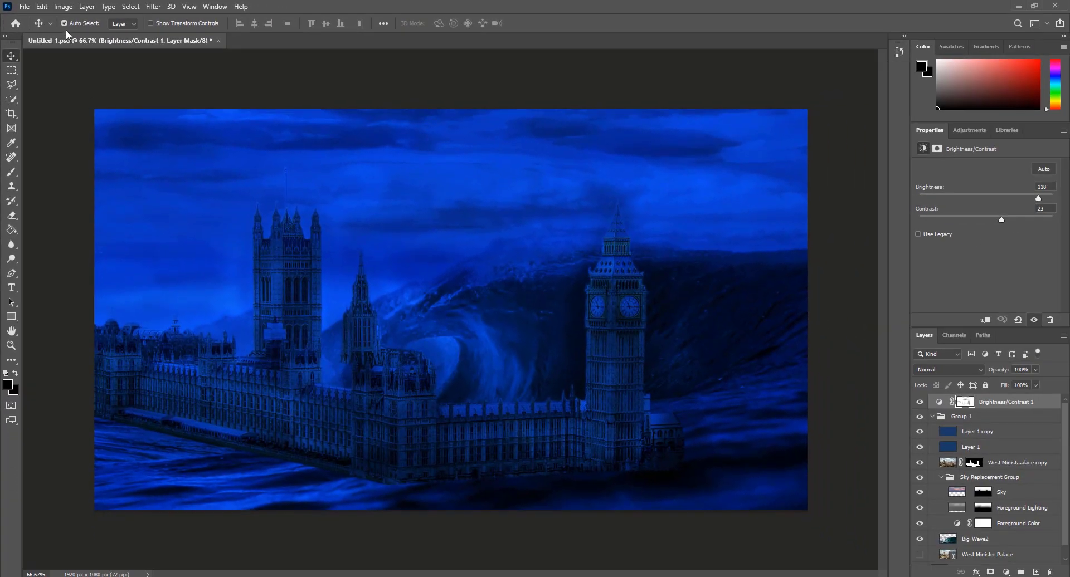
# Step: Place the Fighter-jet-1 image from the London folder into the palace composite as a linked file
pyautogui.click(25, 6)
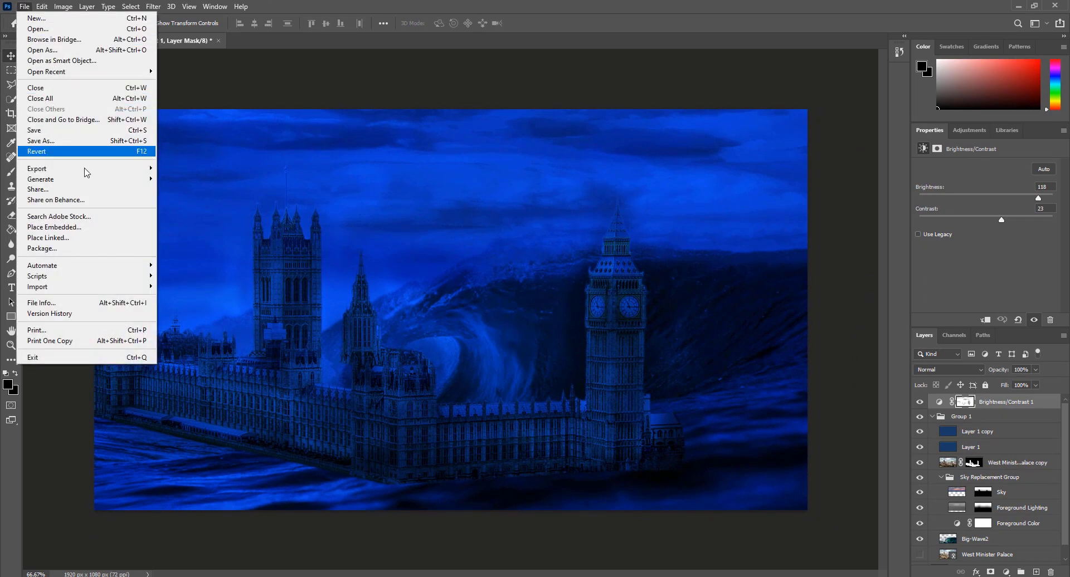
pyautogui.click(103, 241)
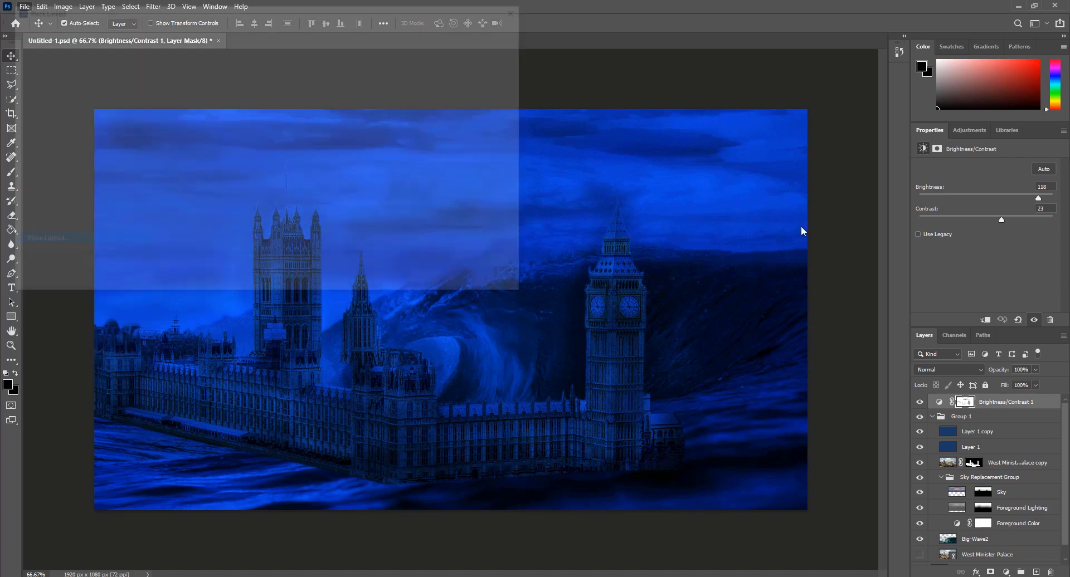
pyautogui.click(438, 96)
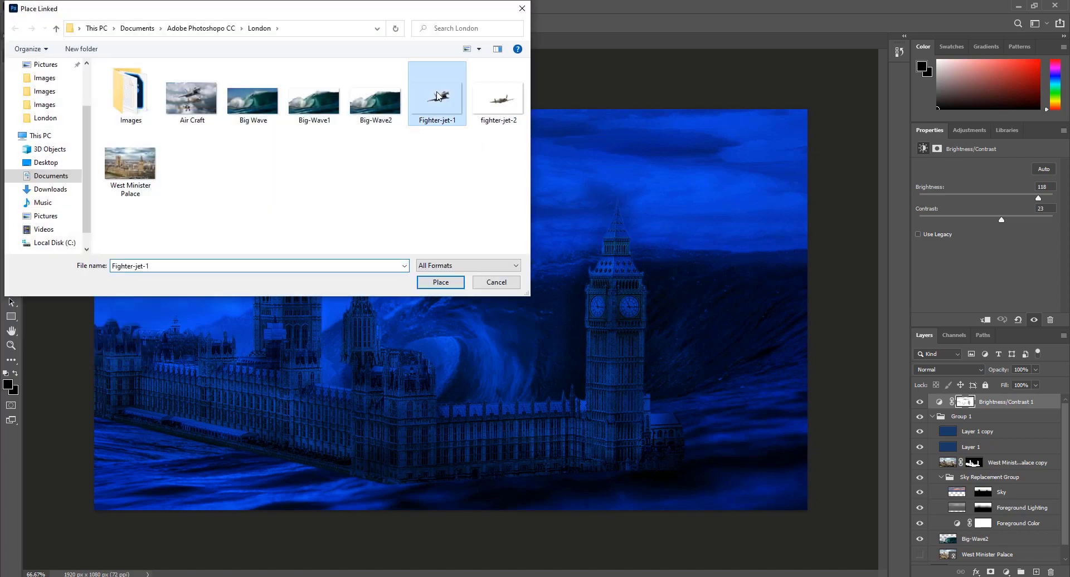
pyautogui.click(440, 283)
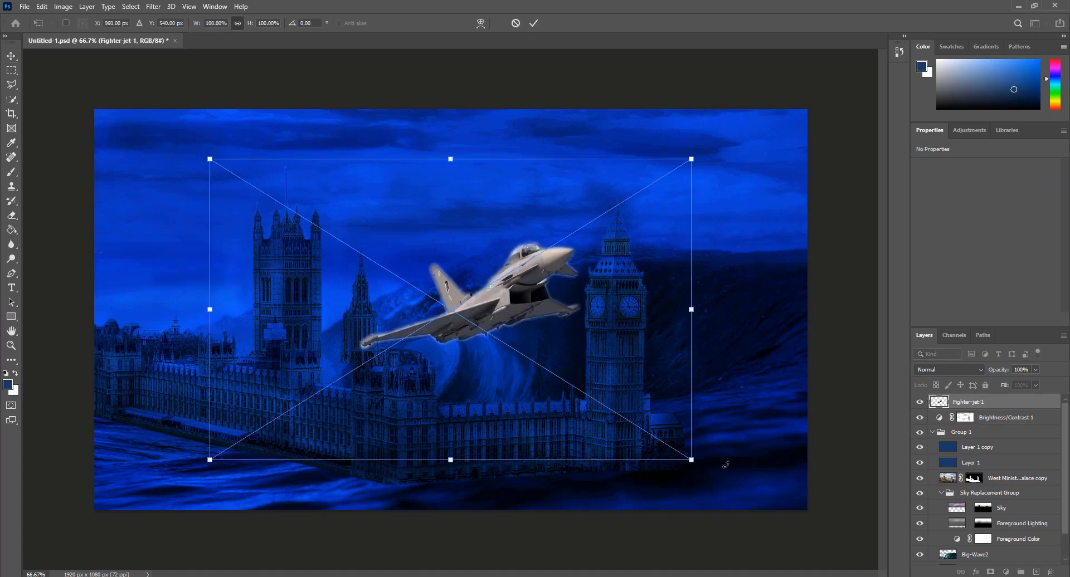
# Step: Scale the placed jet to about 51% and position it in the sky near the canvas's upper-left corner, at X 11 px, Y 110 px
pyautogui.moveTo(694, 461); pyautogui.dragTo(460, 323)
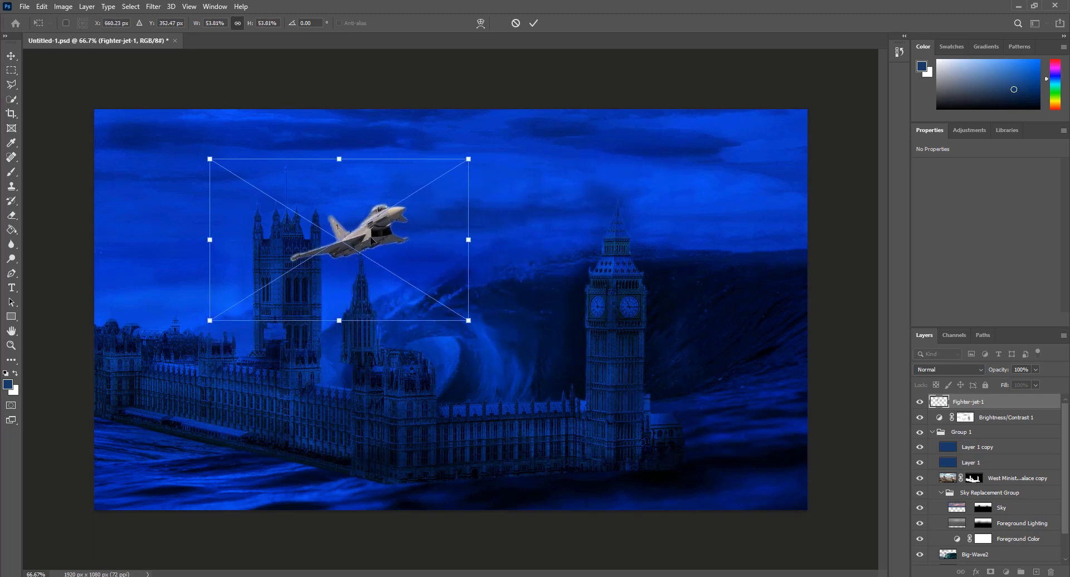
pyautogui.moveTo(351, 227); pyautogui.dragTo(159, 156)
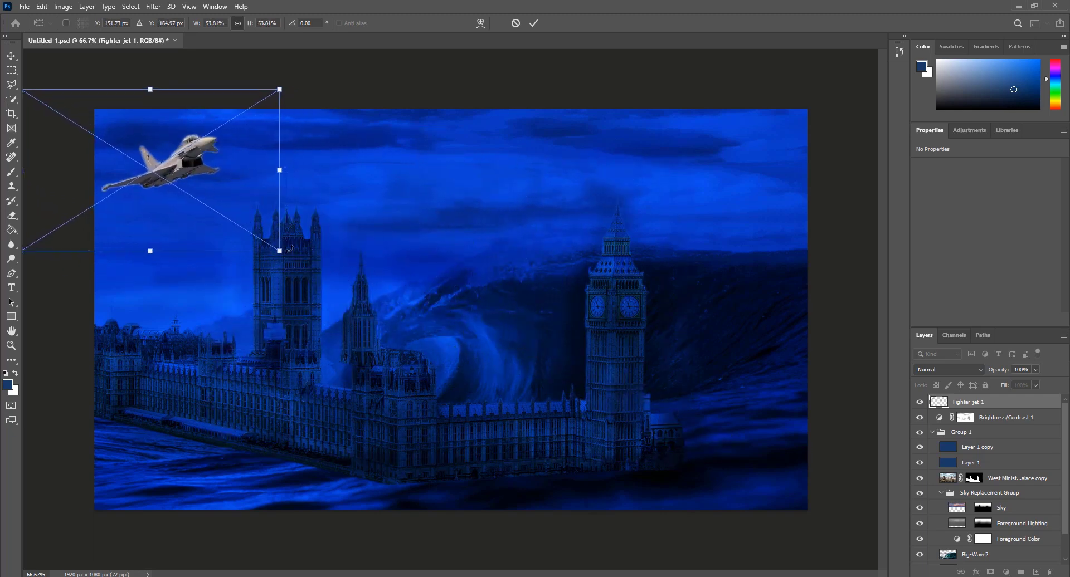
pyautogui.moveTo(282, 244); pyautogui.dragTo(267, 243)
pyautogui.moveTo(225, 168); pyautogui.dragTo(228, 185)
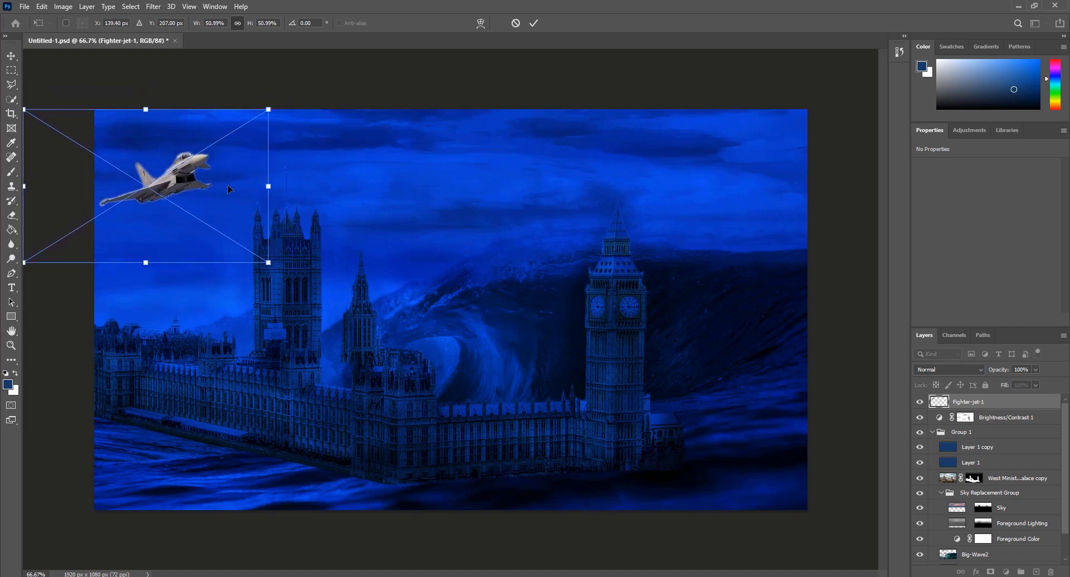
pyautogui.press('Return')
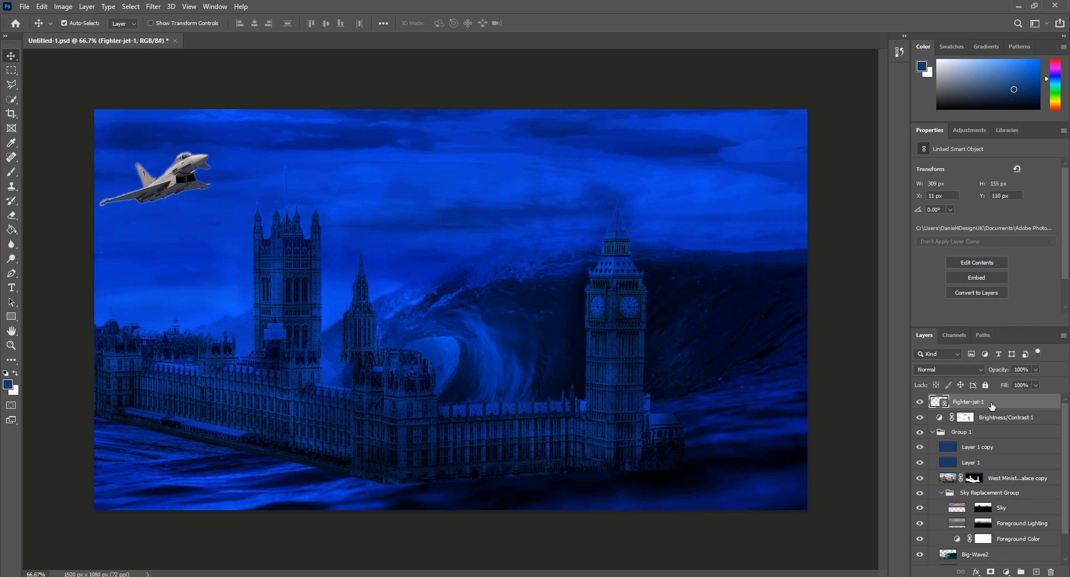
# Step: Move the Fighter-jet-1 layer into Group 1 directly beneath Layer 1, and paste a copy of it
pyautogui.moveTo(989, 403); pyautogui.dragTo(991, 464)
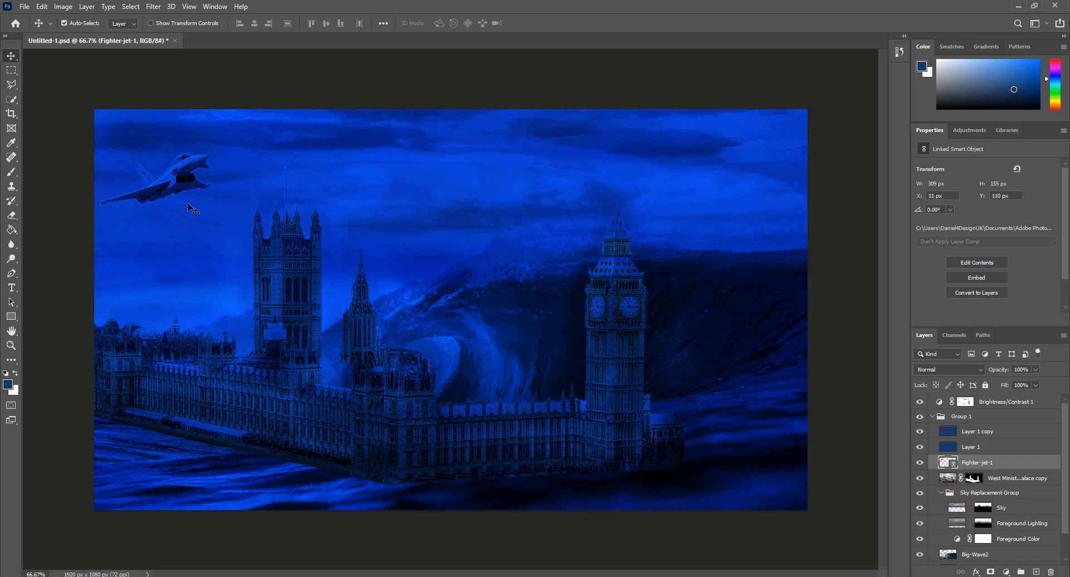
pyautogui.hotkey('ctrl', 'c')
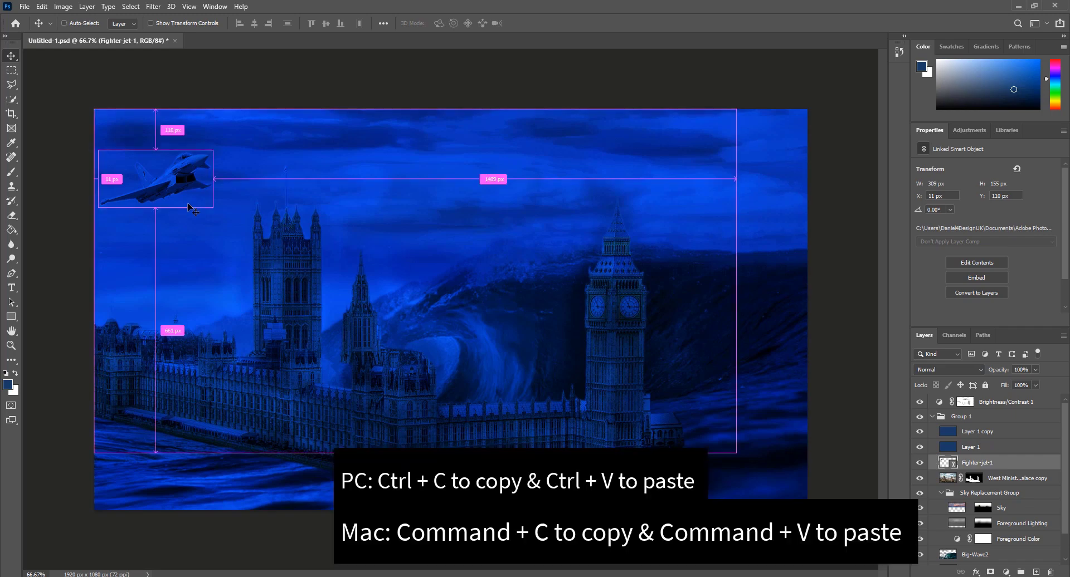
pyautogui.hotkey('ctrl', 'v')
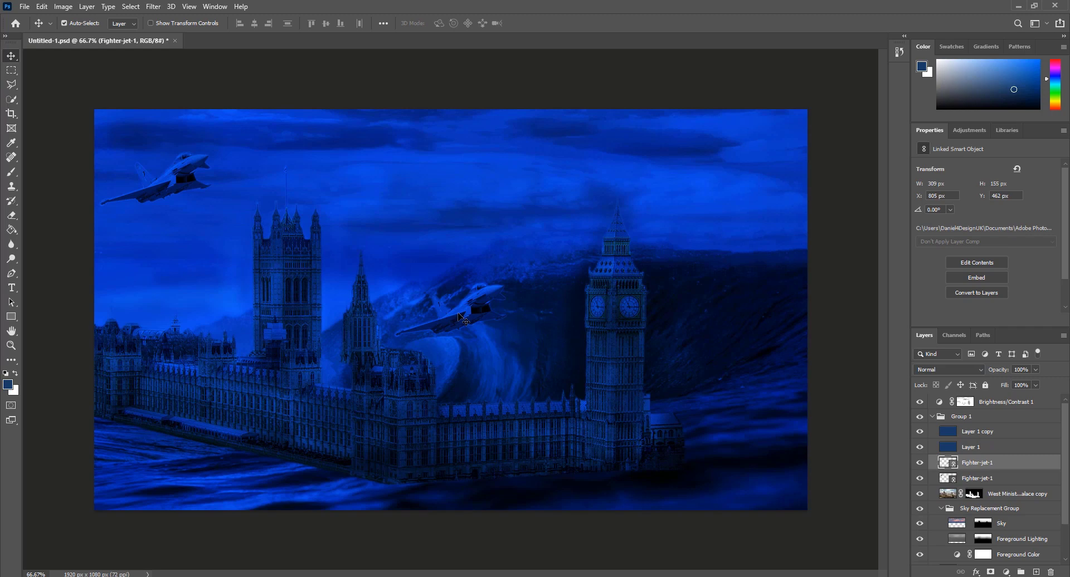
# Step: Move the pasted jet into the sky above Big Ben with Free Transform, try mirroring it, and undo the mirroring
pyautogui.press('ctrl')
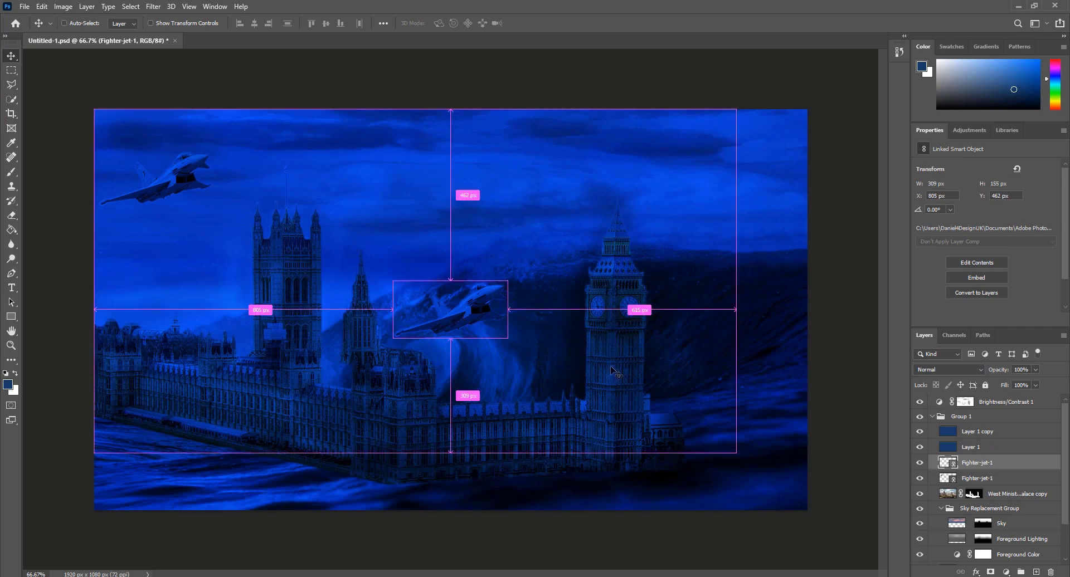
pyautogui.hotkey('ctrl', 't')
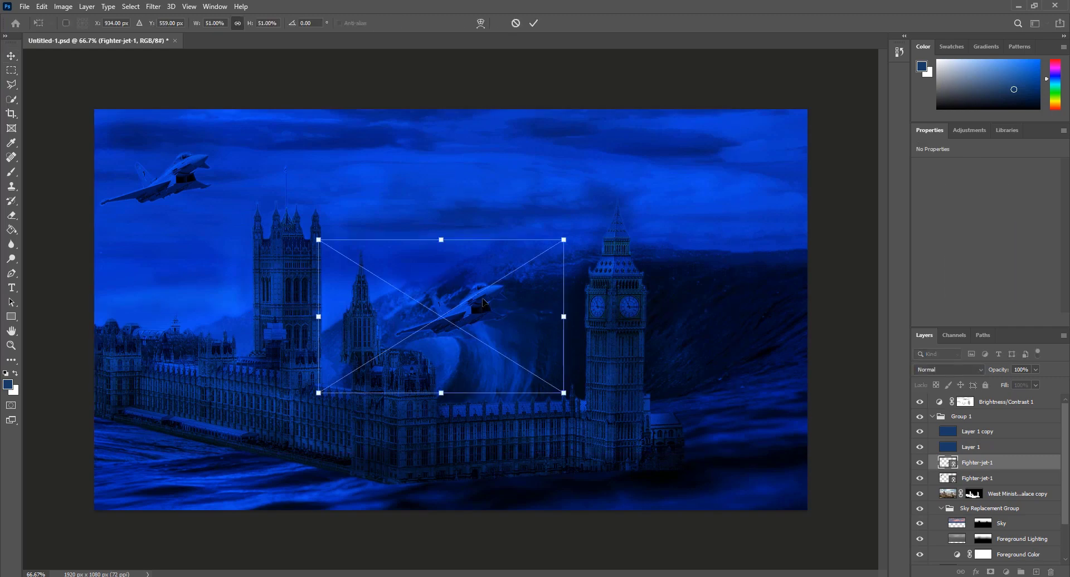
pyautogui.moveTo(484, 303); pyautogui.dragTo(701, 143)
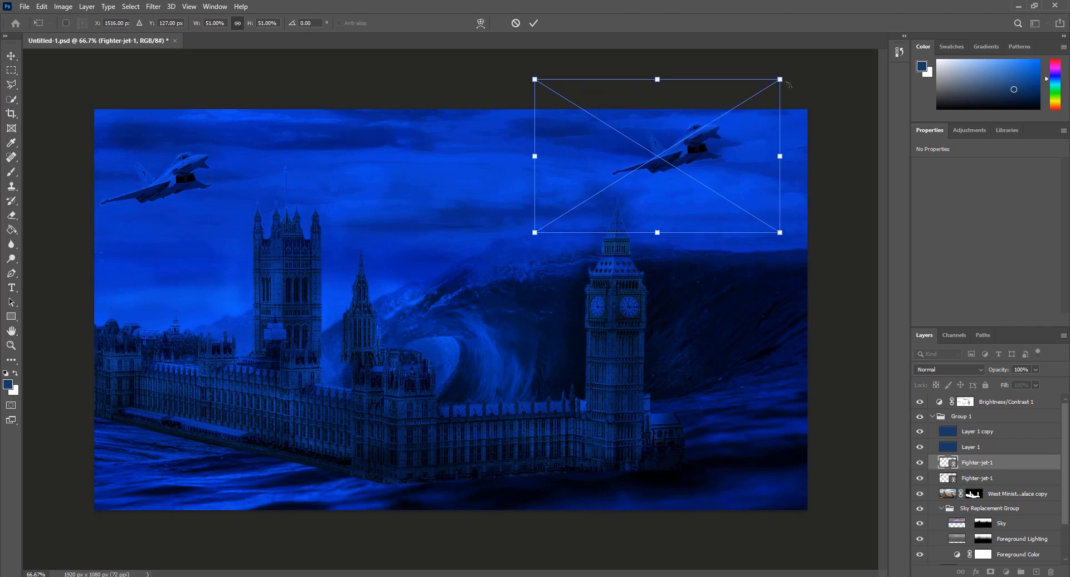
pyautogui.moveTo(766, 153); pyautogui.dragTo(257, 233)
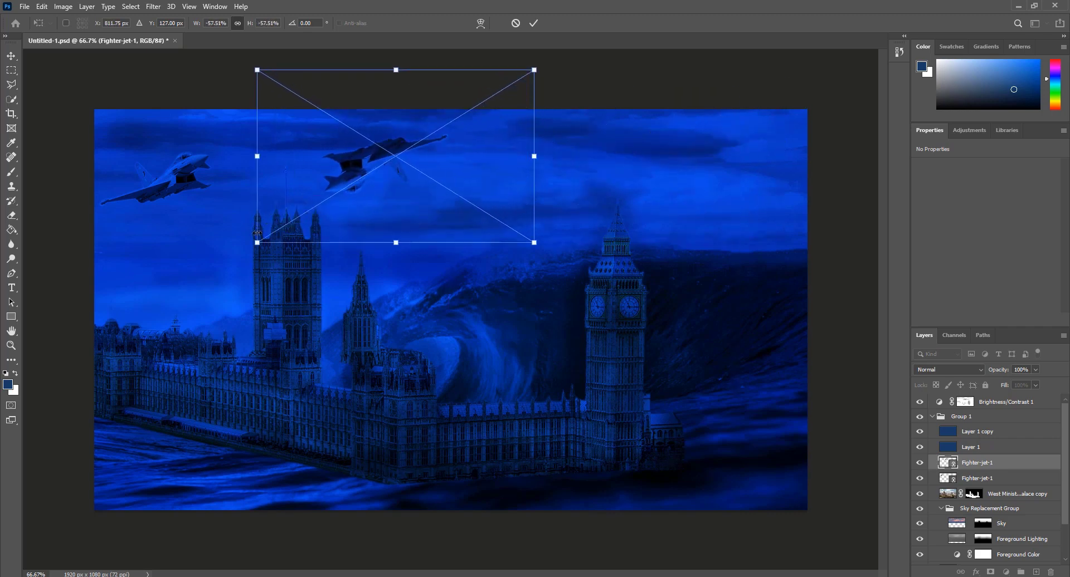
pyautogui.hotkey('ctrl', 'z')
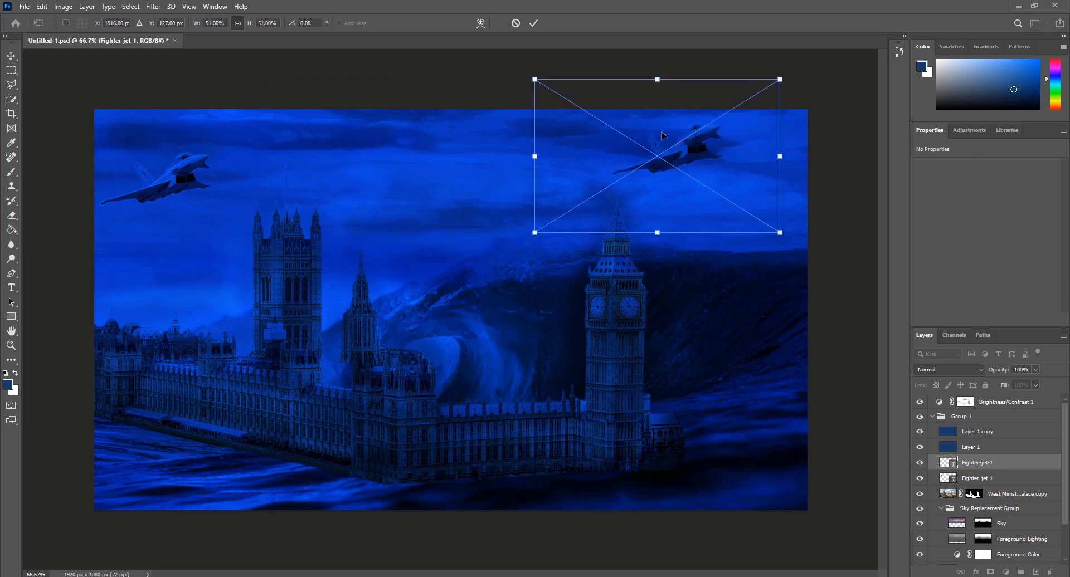
# Step: Move the pasted jet below the first one and shrink it to about 167 x 83 px, at X 50 px, Y 411 px
pyautogui.moveTo(688, 160); pyautogui.dragTo(170, 288)
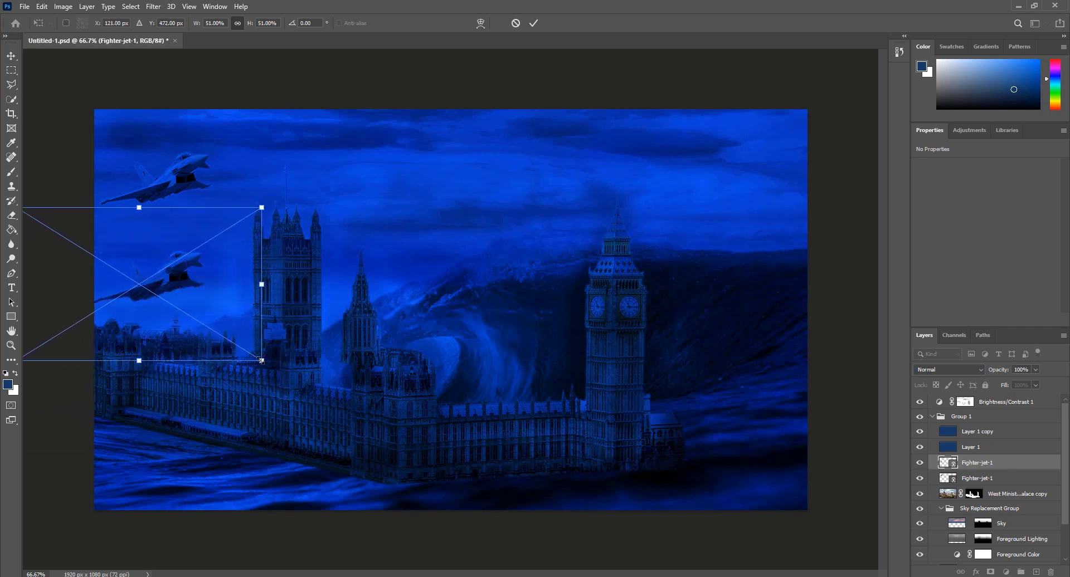
pyautogui.moveTo(261, 360); pyautogui.dragTo(184, 280)
pyautogui.press('Return')
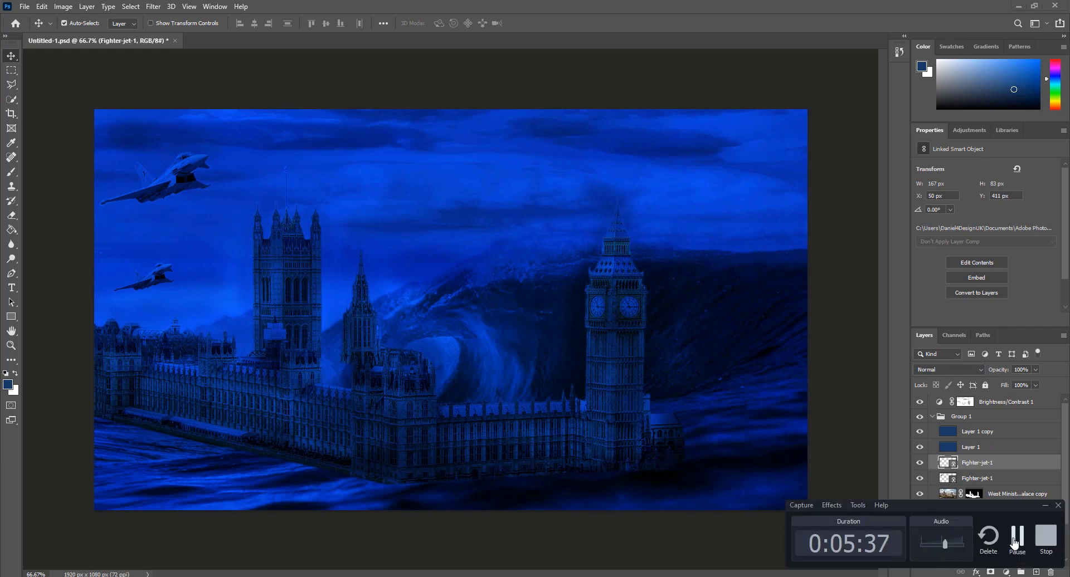
pyautogui.click(1015, 543)
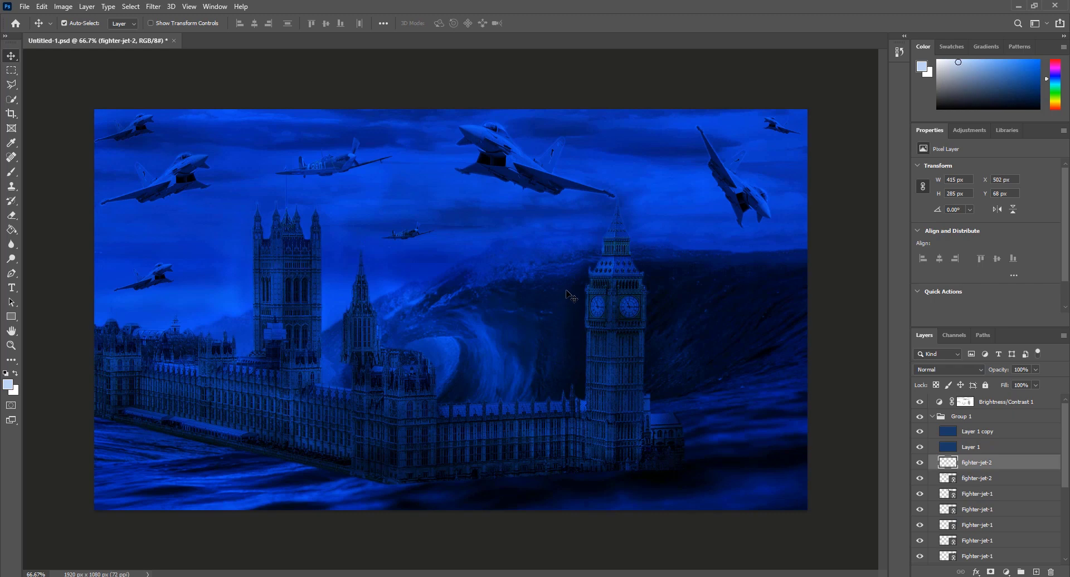
pyautogui.scroll(-5, 1017, 479)
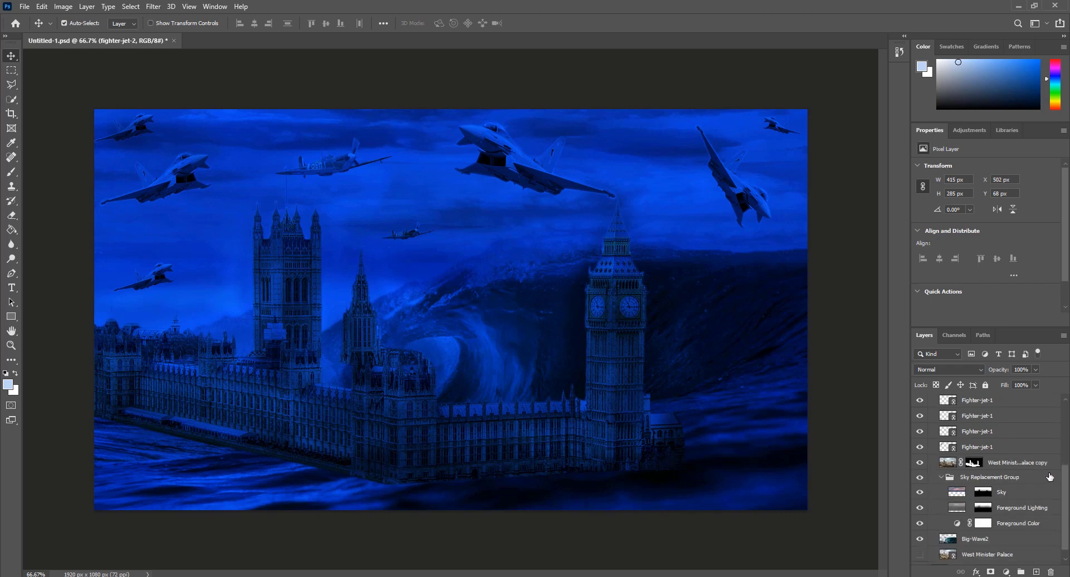
pyautogui.scroll(4, 1046, 485)
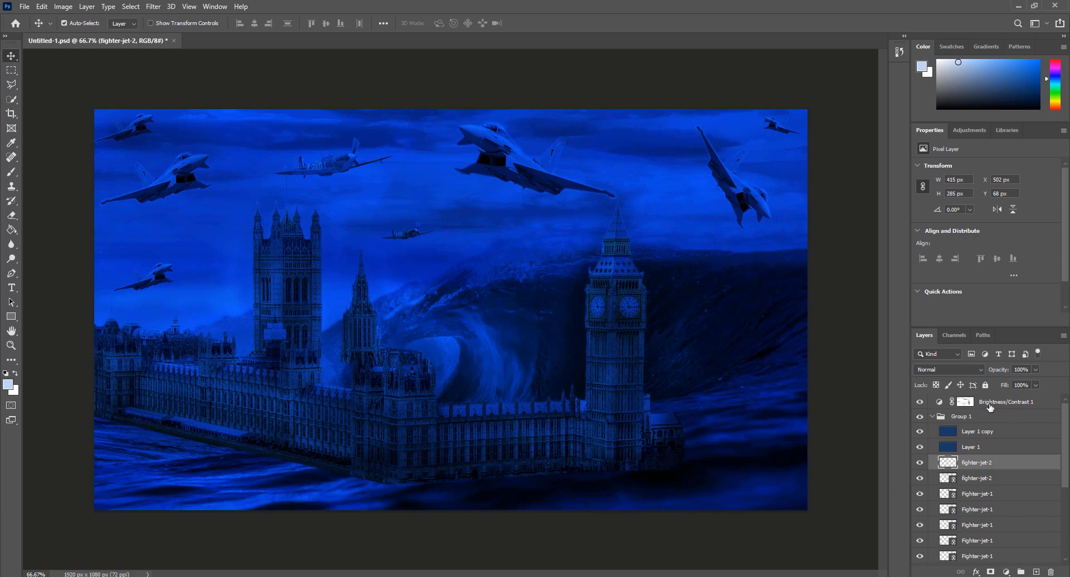
# Step: Try a different density on the Brightness/Contrast 1 layer mask, return it to 100%, and select Group 1
pyautogui.click(973, 405)
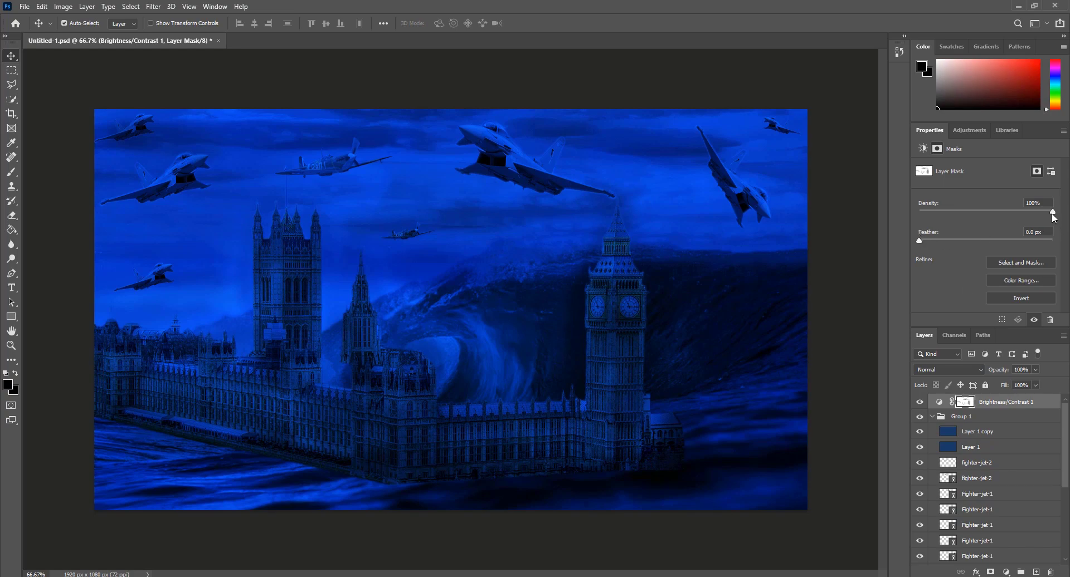
pyautogui.moveTo(1032, 212); pyautogui.dragTo(1067, 226)
pyautogui.click(978, 416)
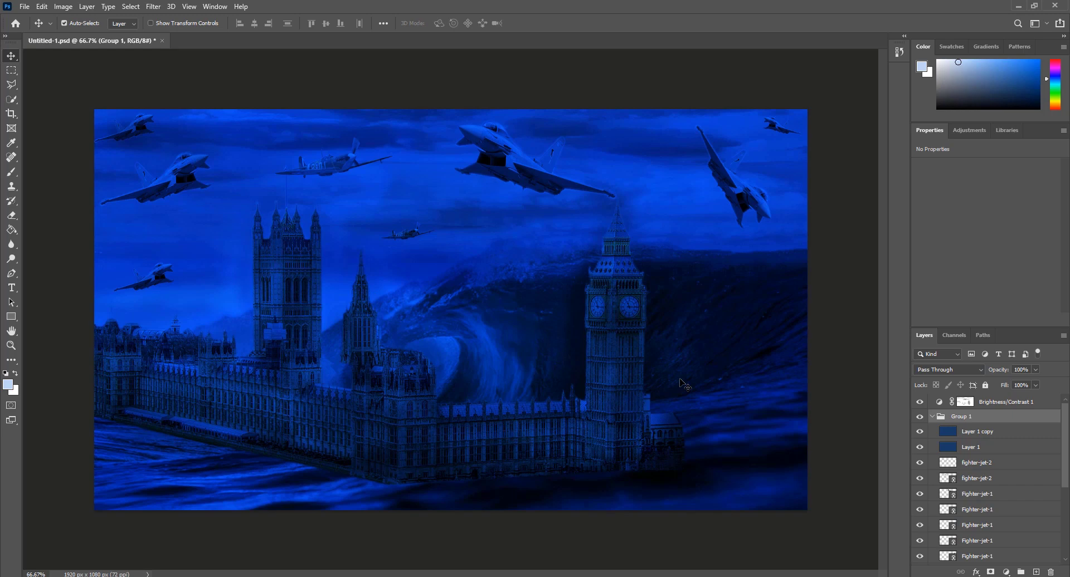
# Step: Add a Brightness/Contrast adjustment layer directly above the topmost fighter-jet-2 layer and set its brightness to 40
pyautogui.click(1009, 464)
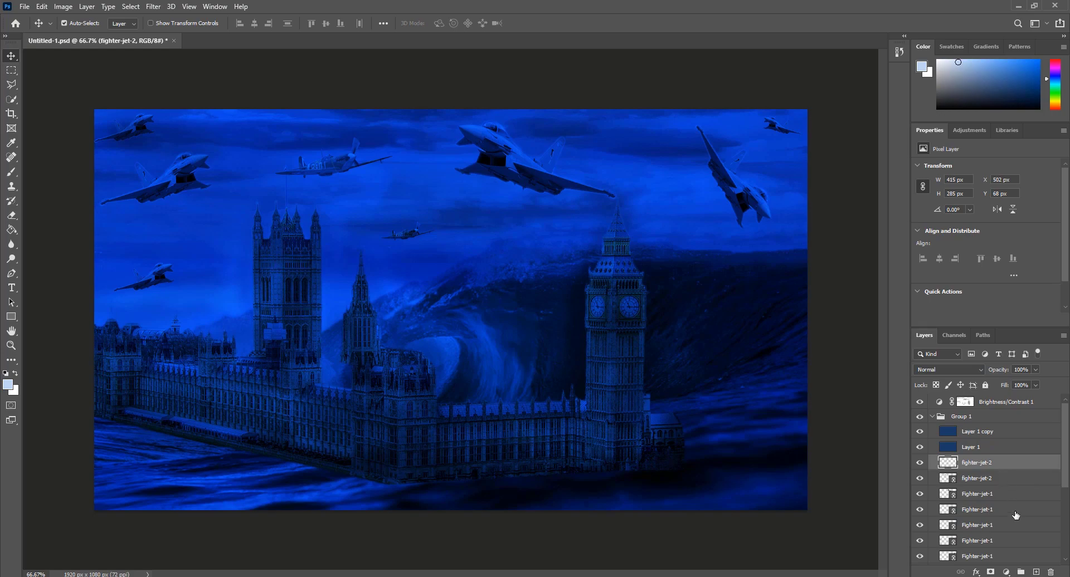
pyautogui.click(1006, 572)
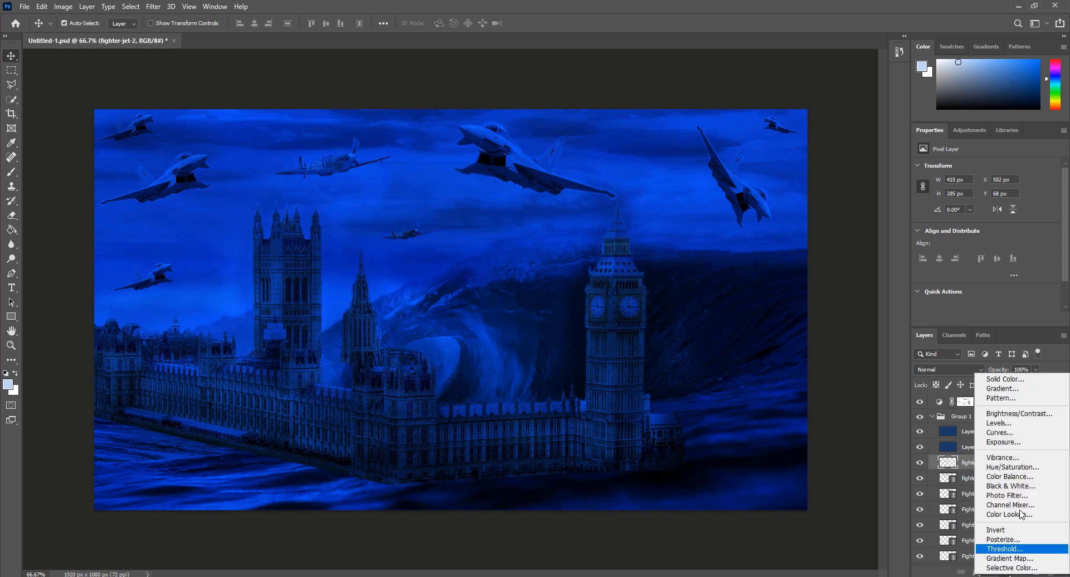
pyautogui.click(1018, 413)
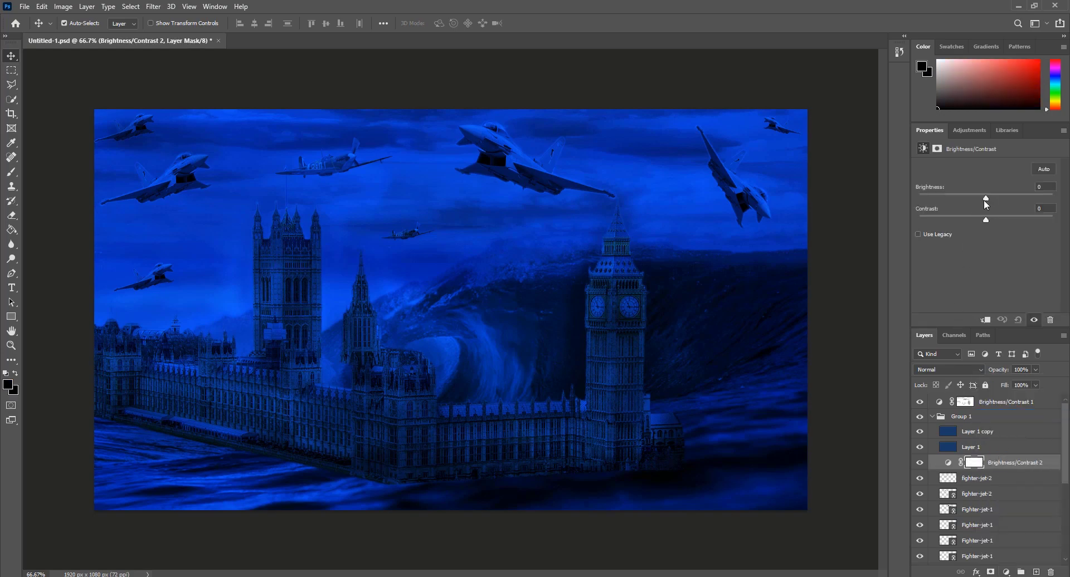
pyautogui.moveTo(985, 200); pyautogui.dragTo(1004, 208)
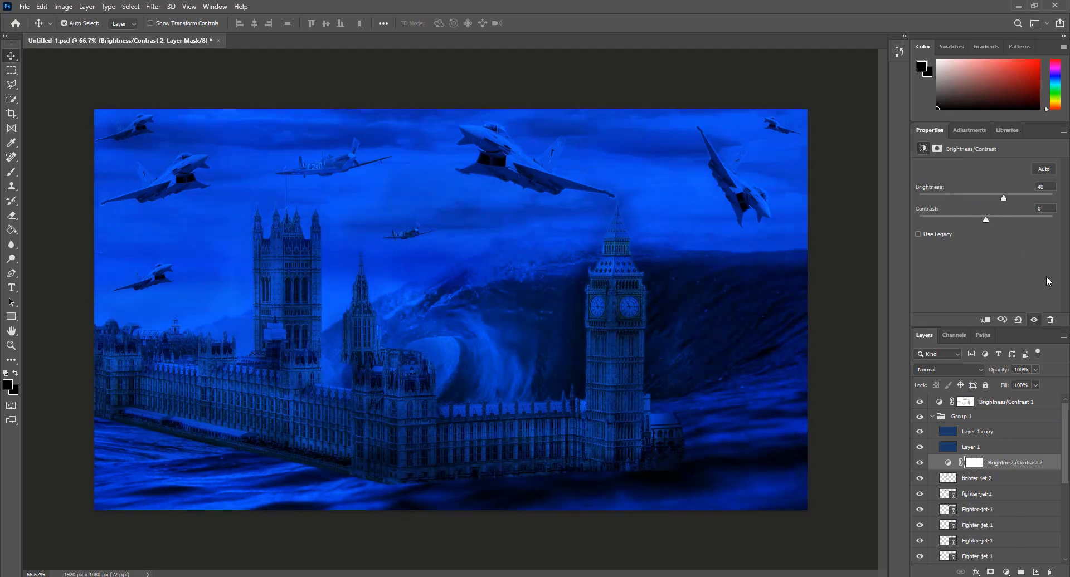